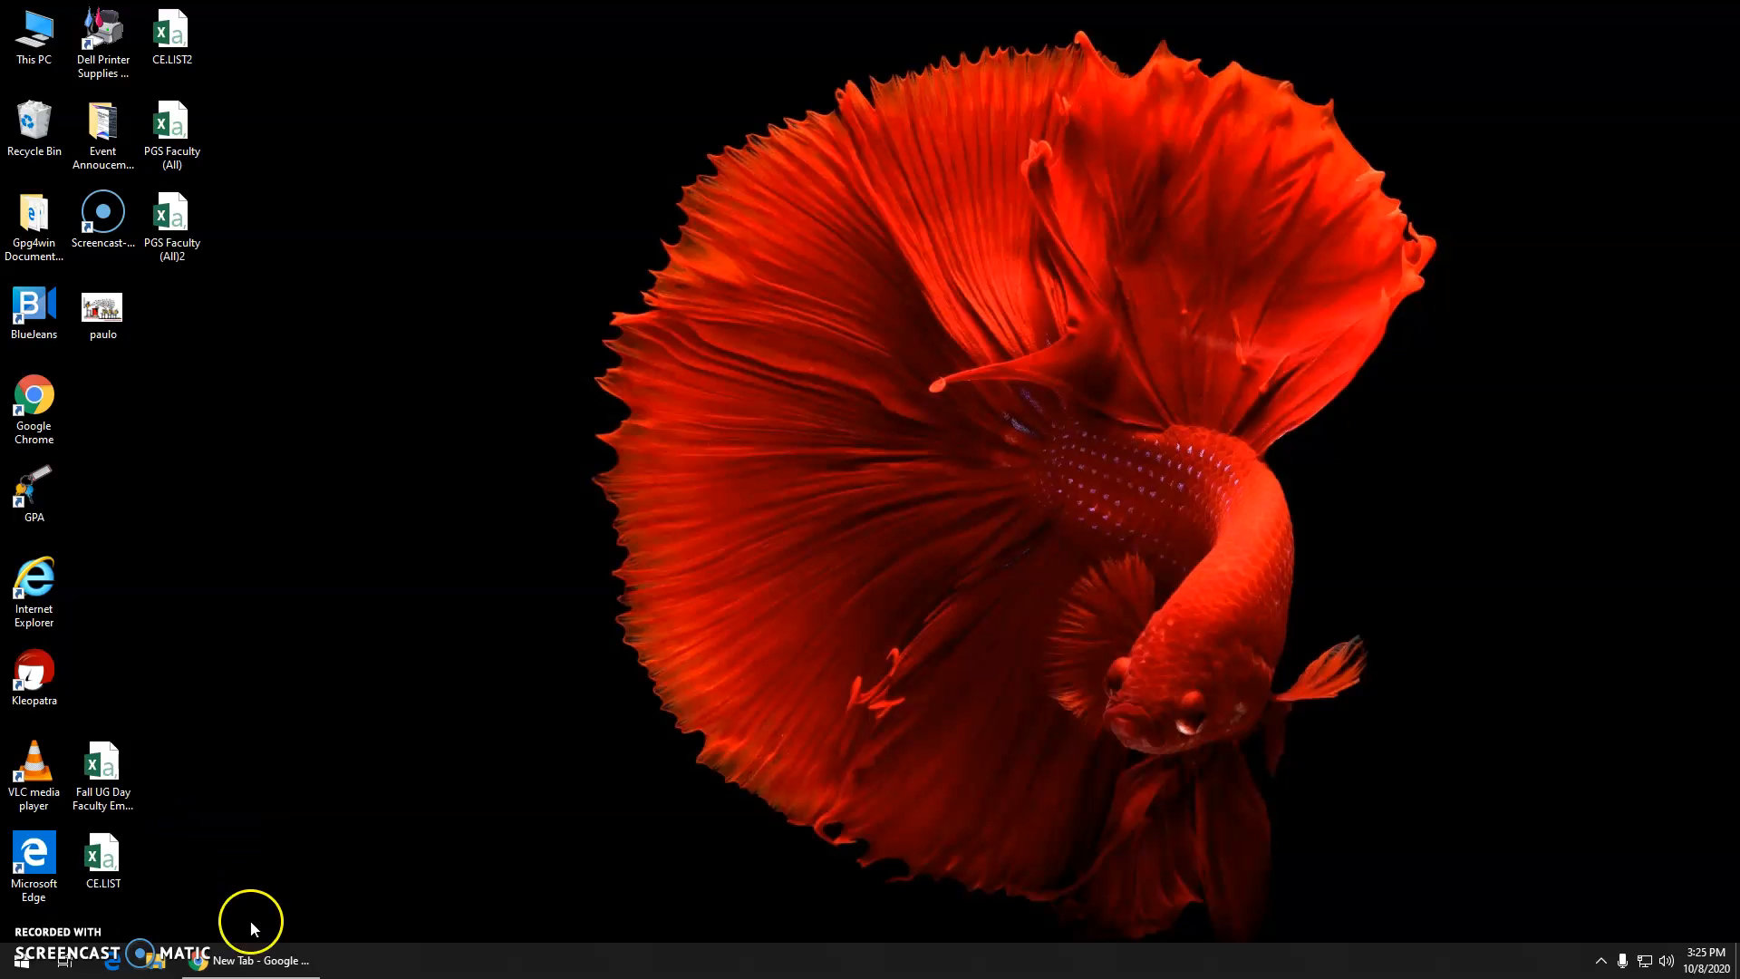
Step: Load padlet.com in the new Chrome tab
{"action": "left_click", "coordinate": [265, 962]}
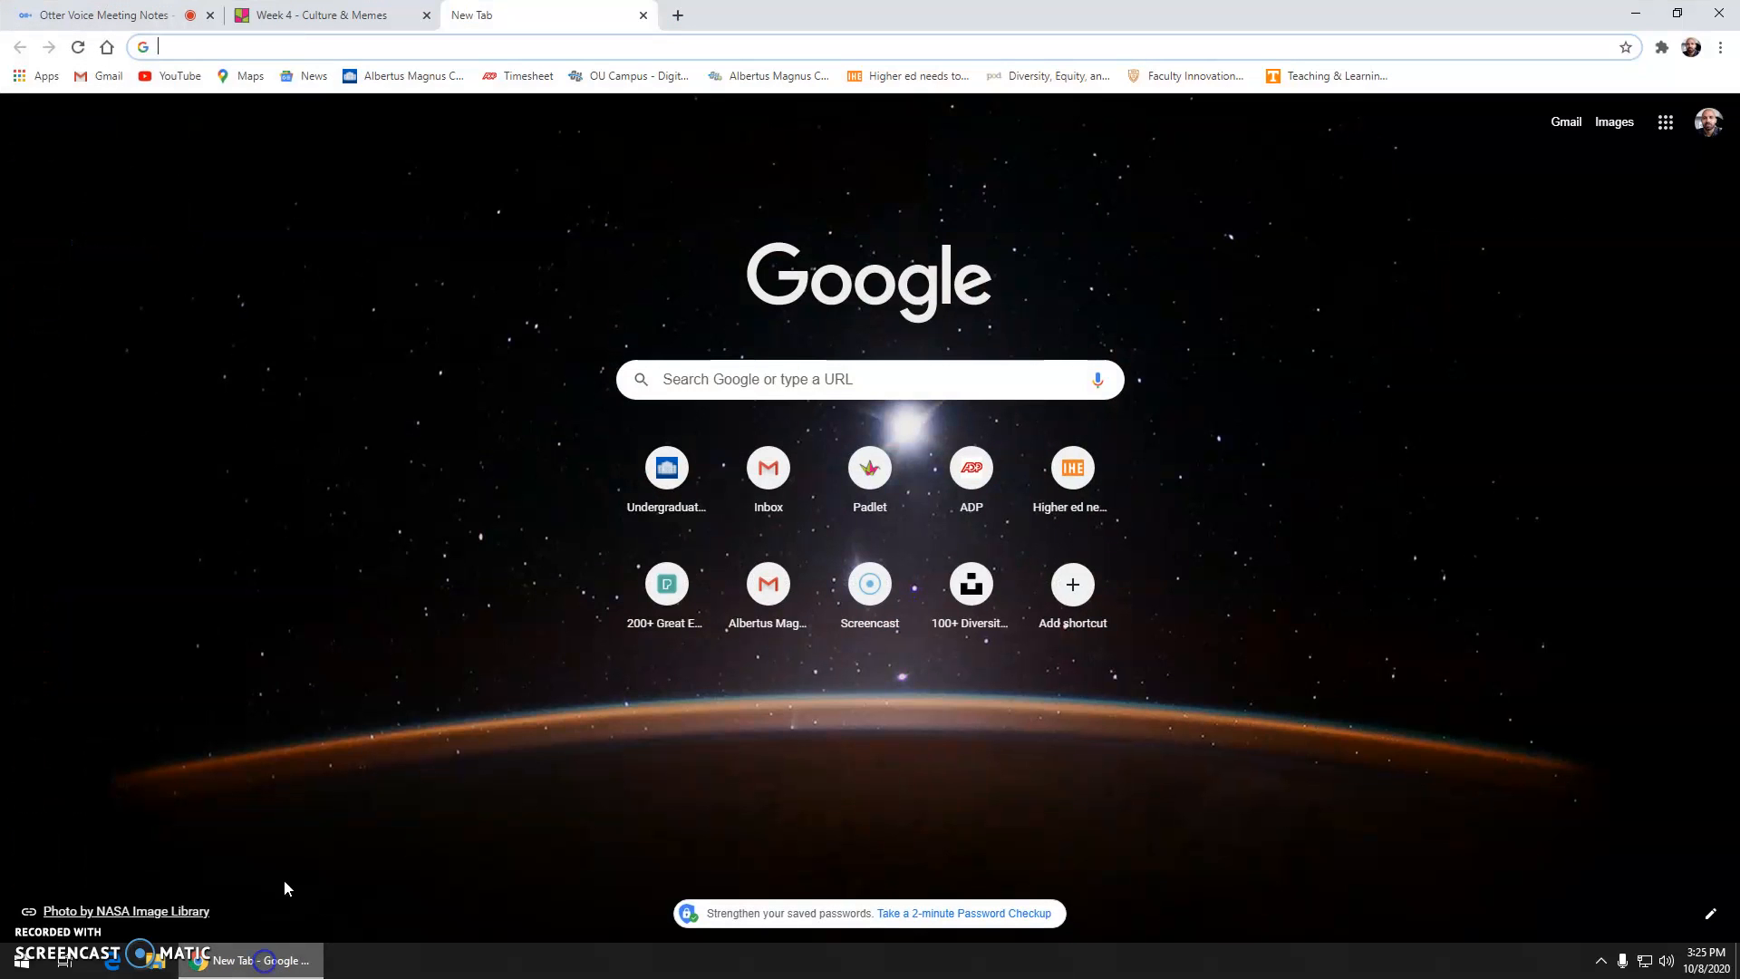
{"action": "left_click", "coordinate": [499, 45]}
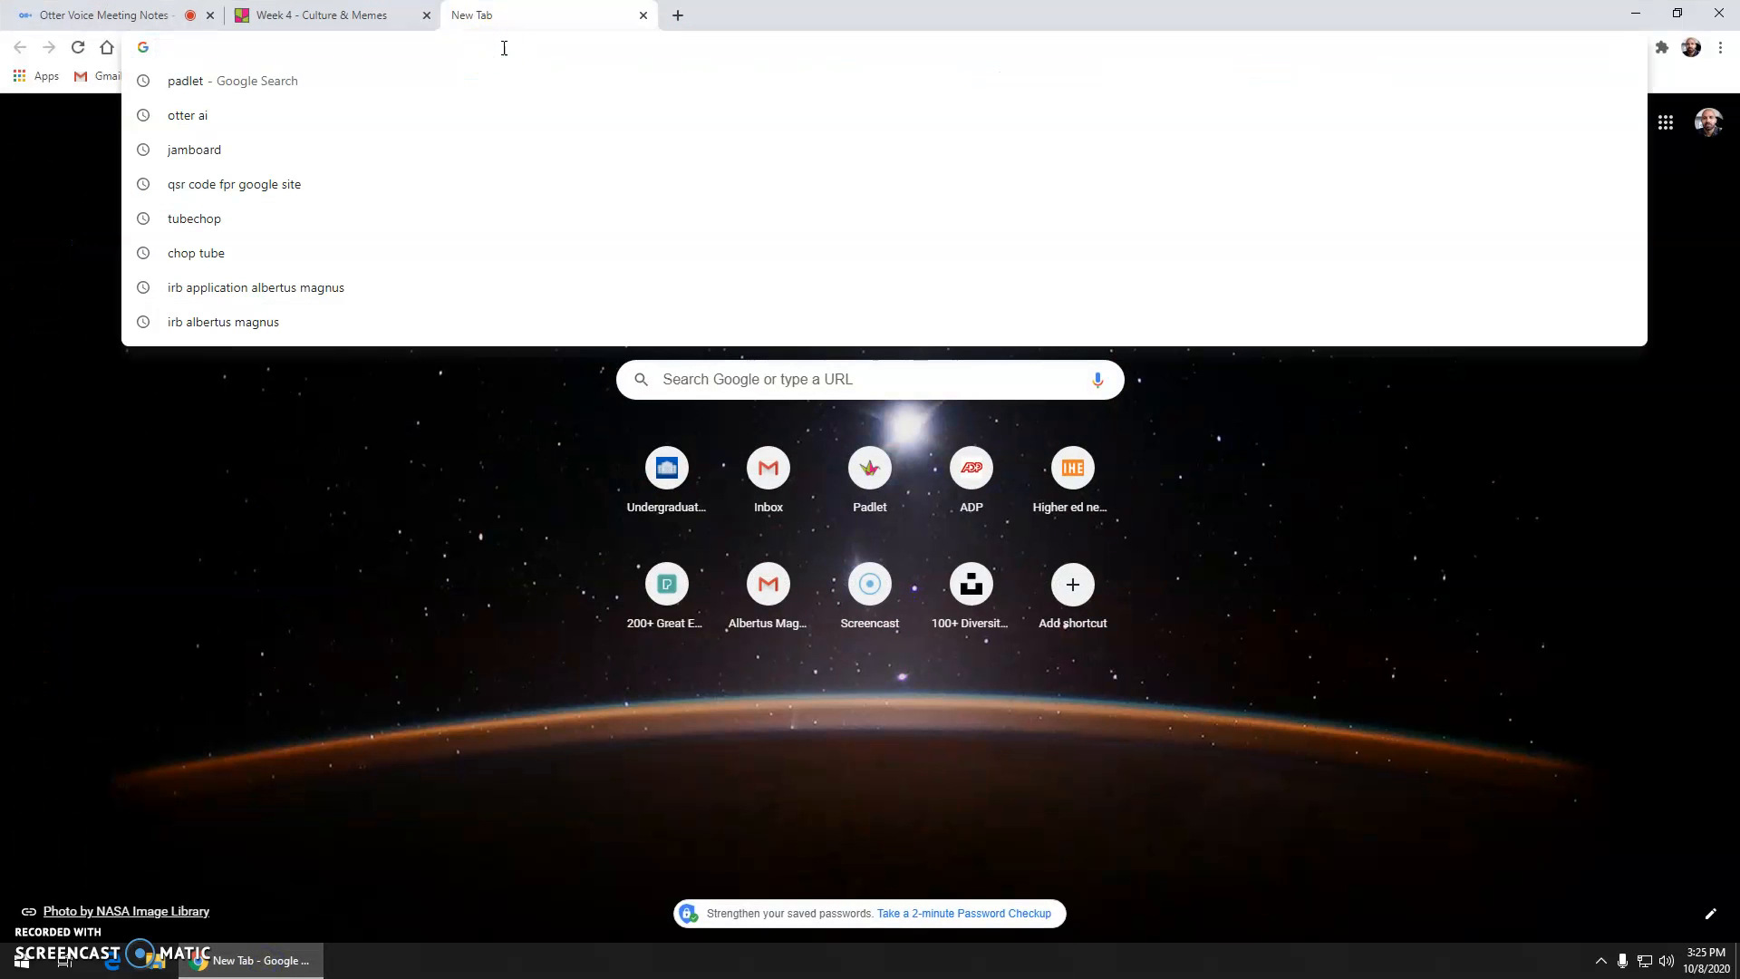
{"action": "type", "text": "padlet.com"}
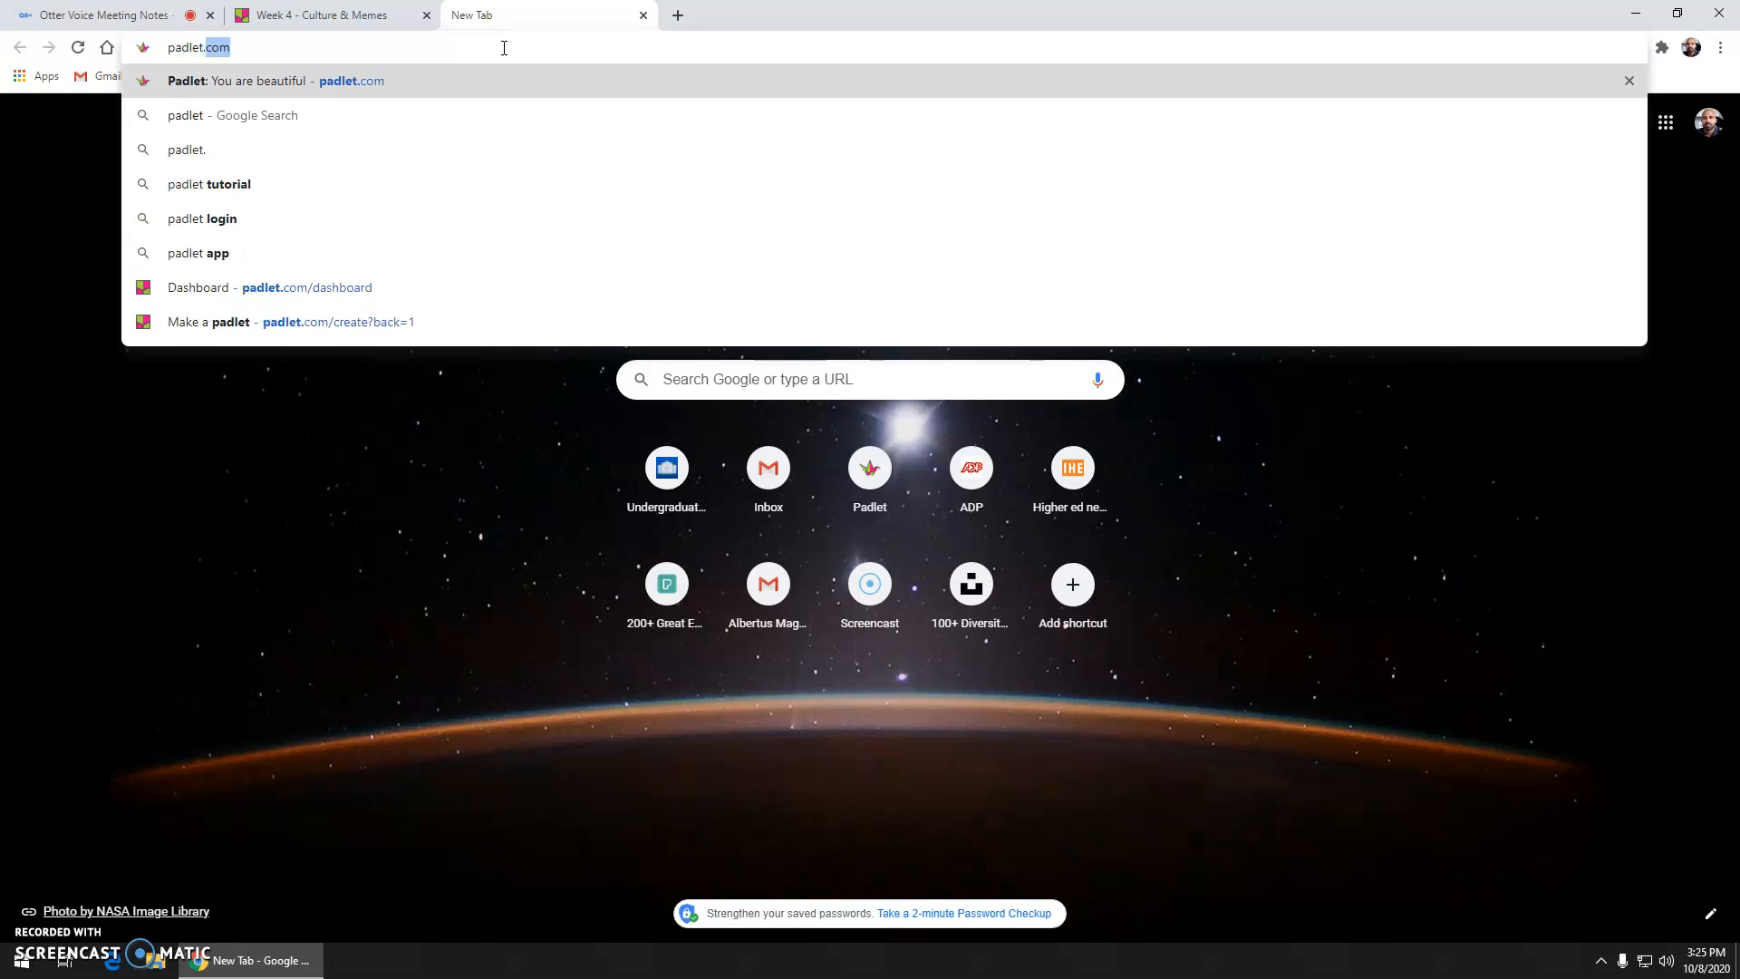
{"action": "key", "text": "Return"}
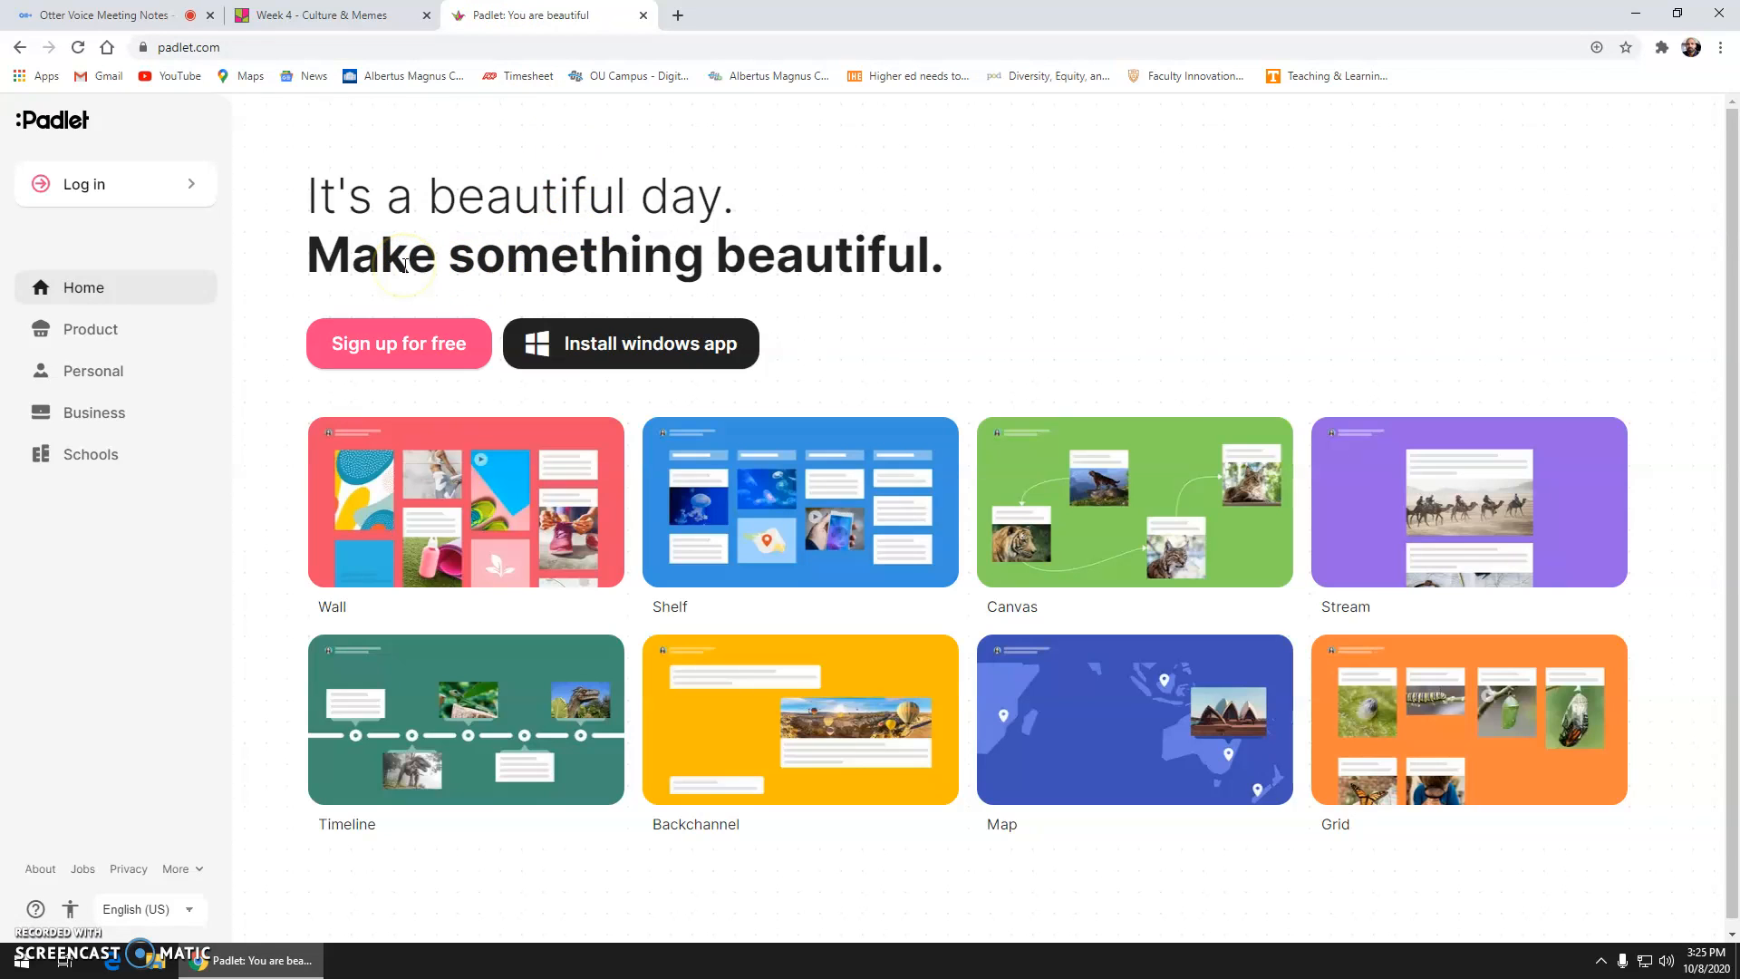
Step: Log in to Padlet with the Google account, retrying once, to reach the dashboard
{"action": "left_click", "coordinate": [188, 187]}
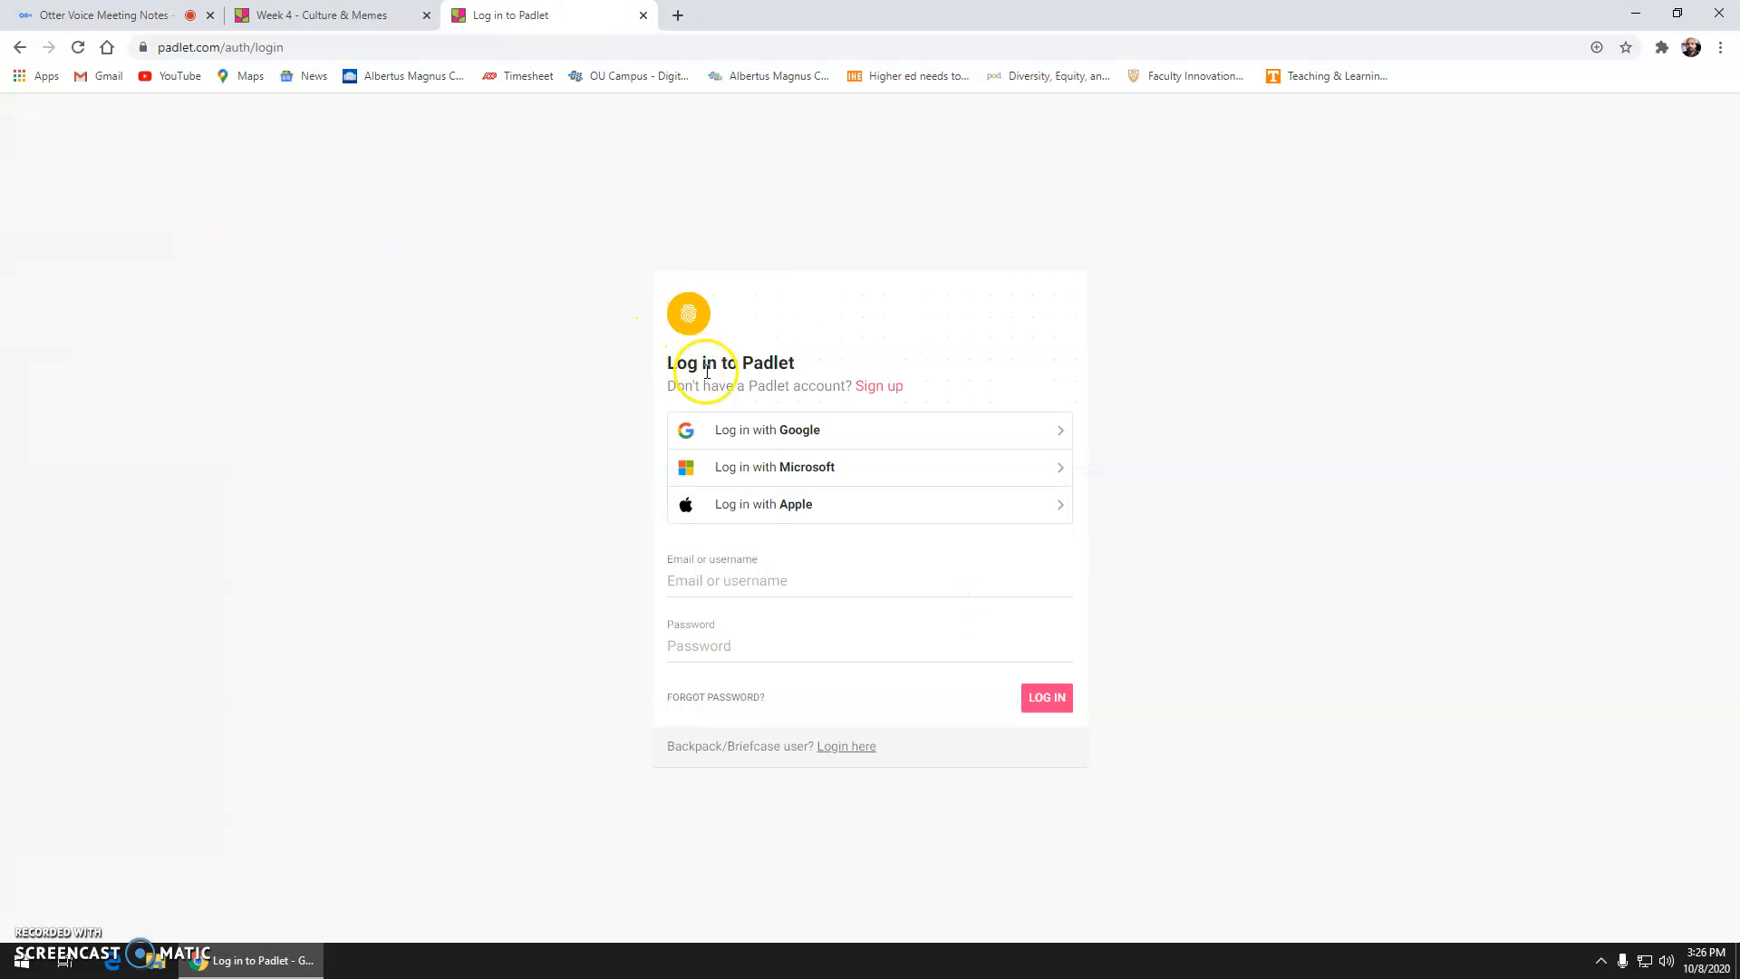
{"action": "left_click", "coordinate": [748, 438]}
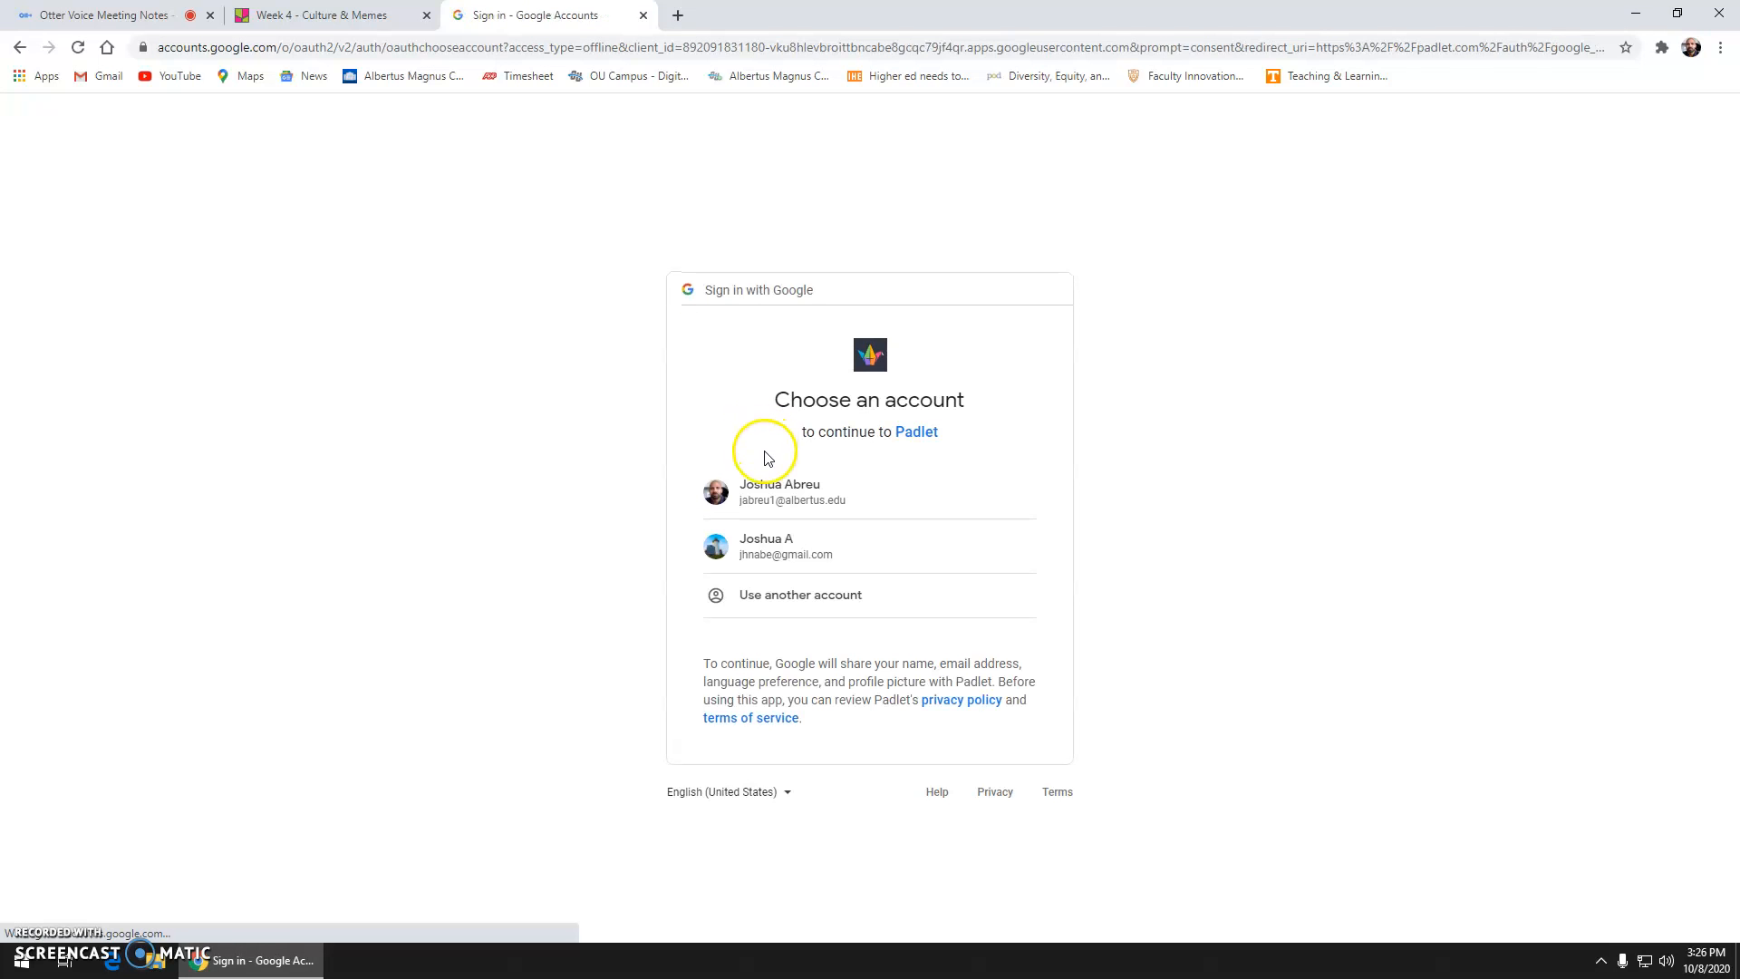
{"action": "left_click", "coordinate": [769, 542]}
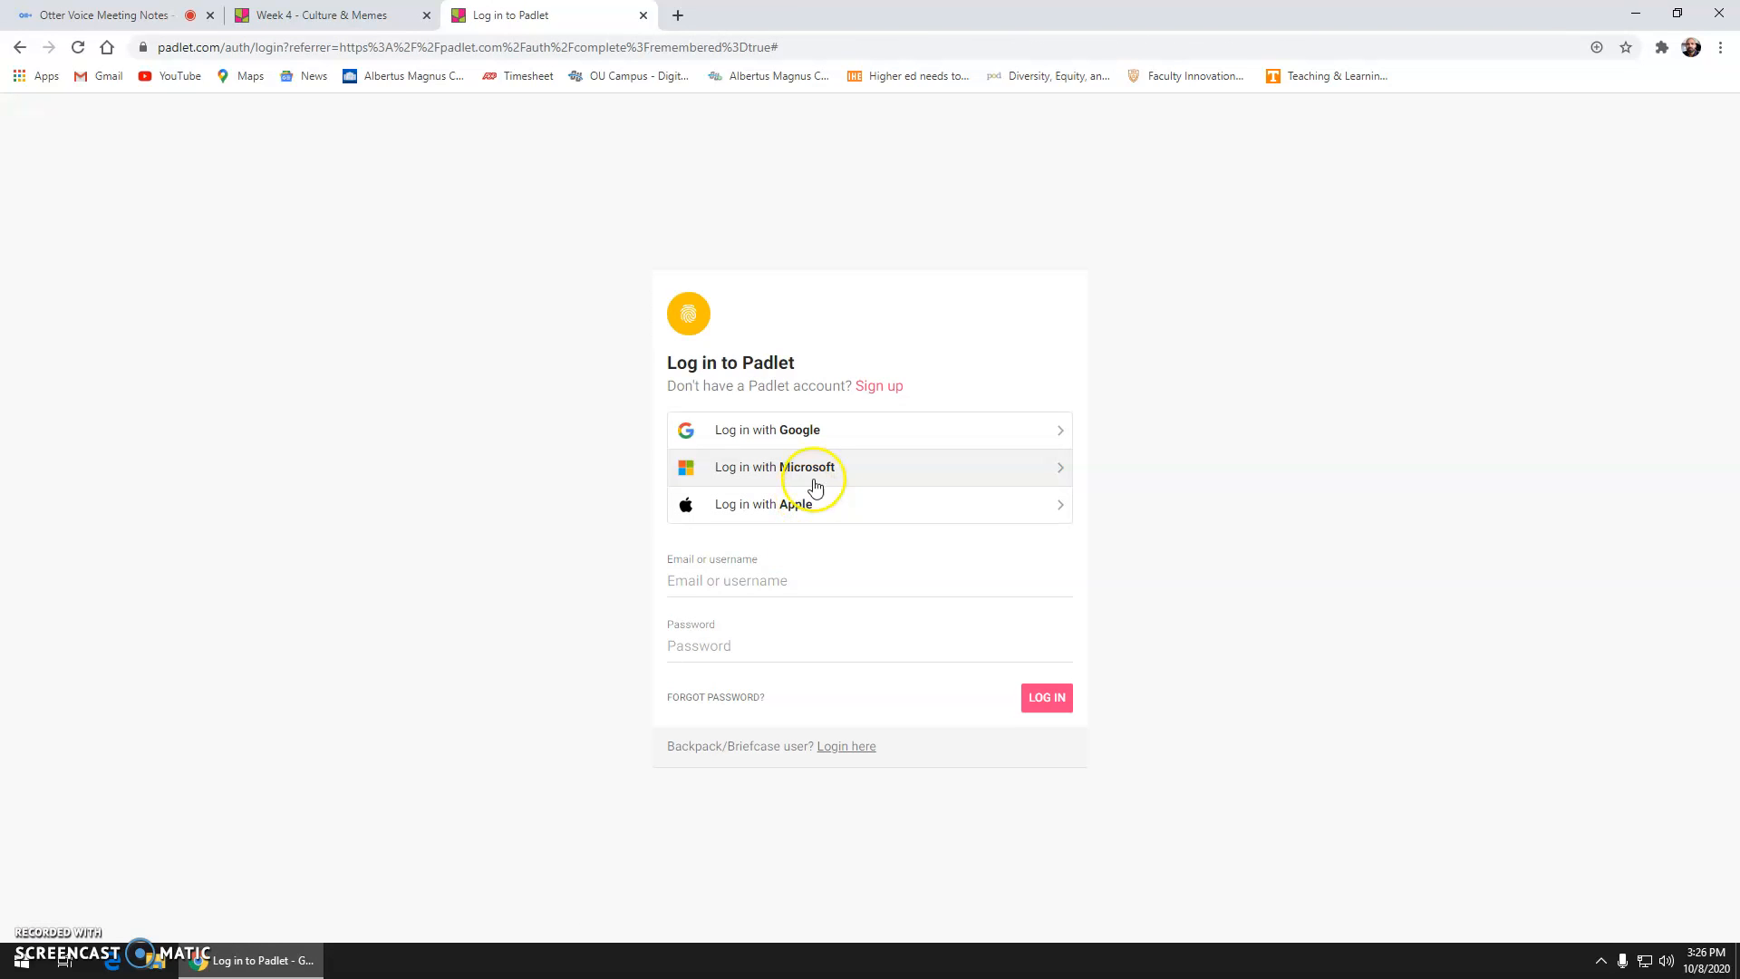
{"action": "left_click", "coordinate": [823, 432]}
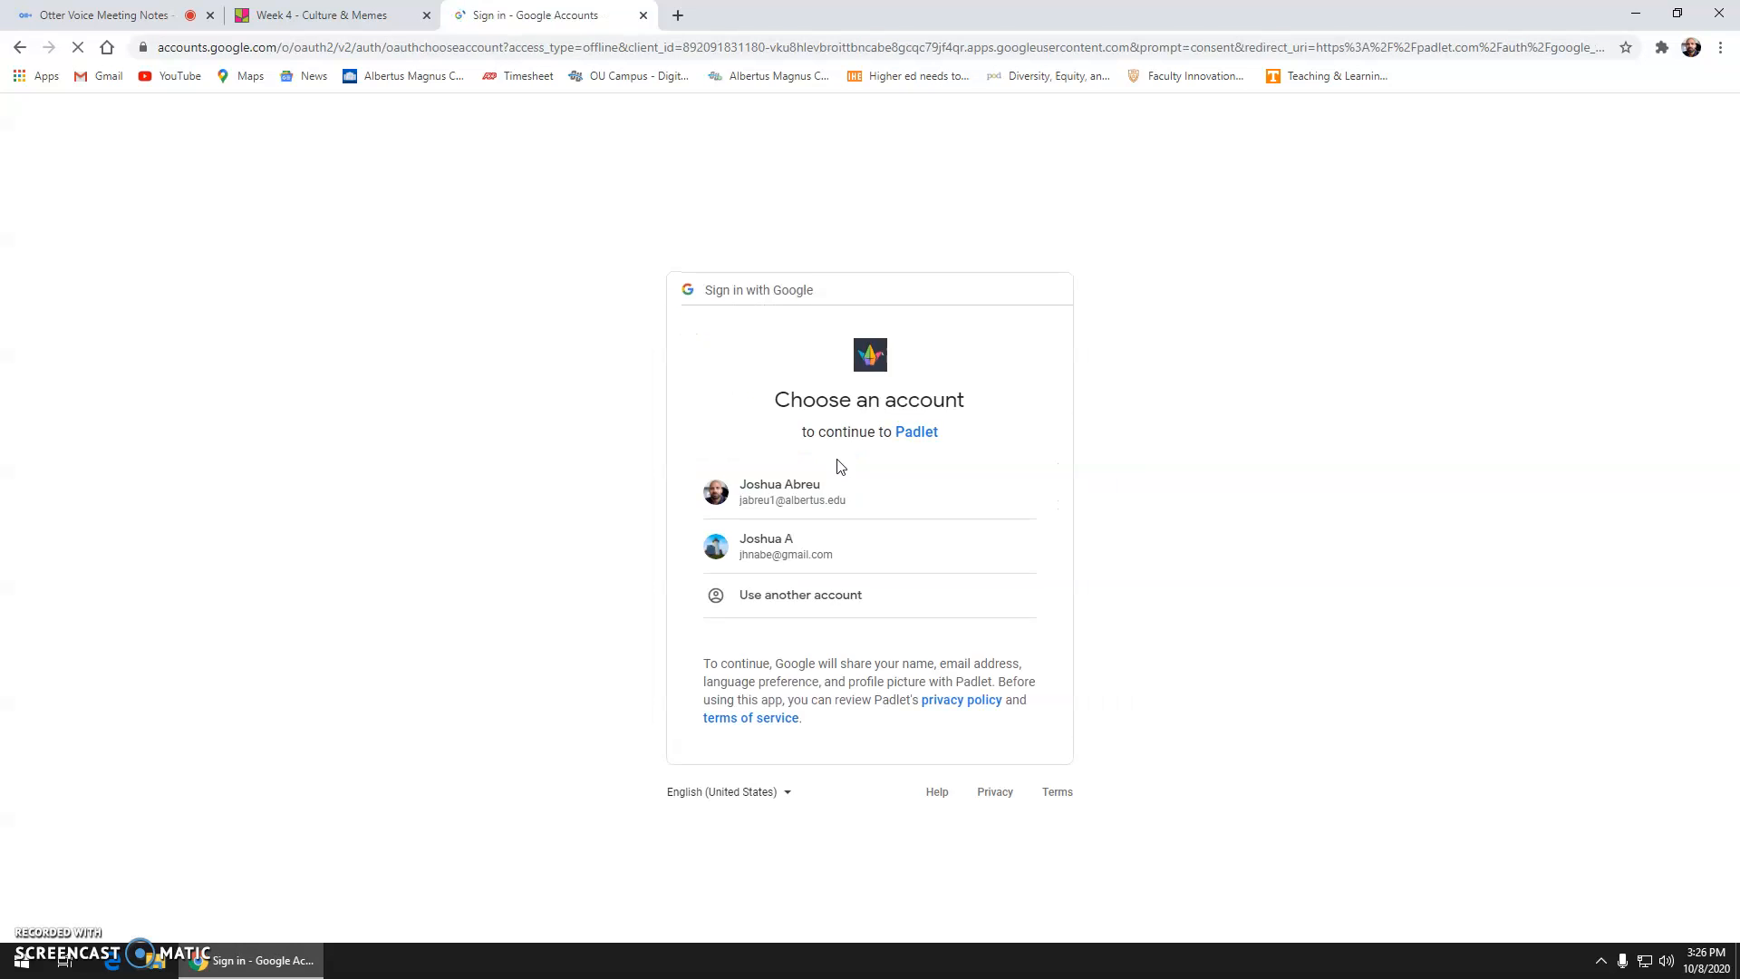
{"action": "left_click", "coordinate": [825, 548]}
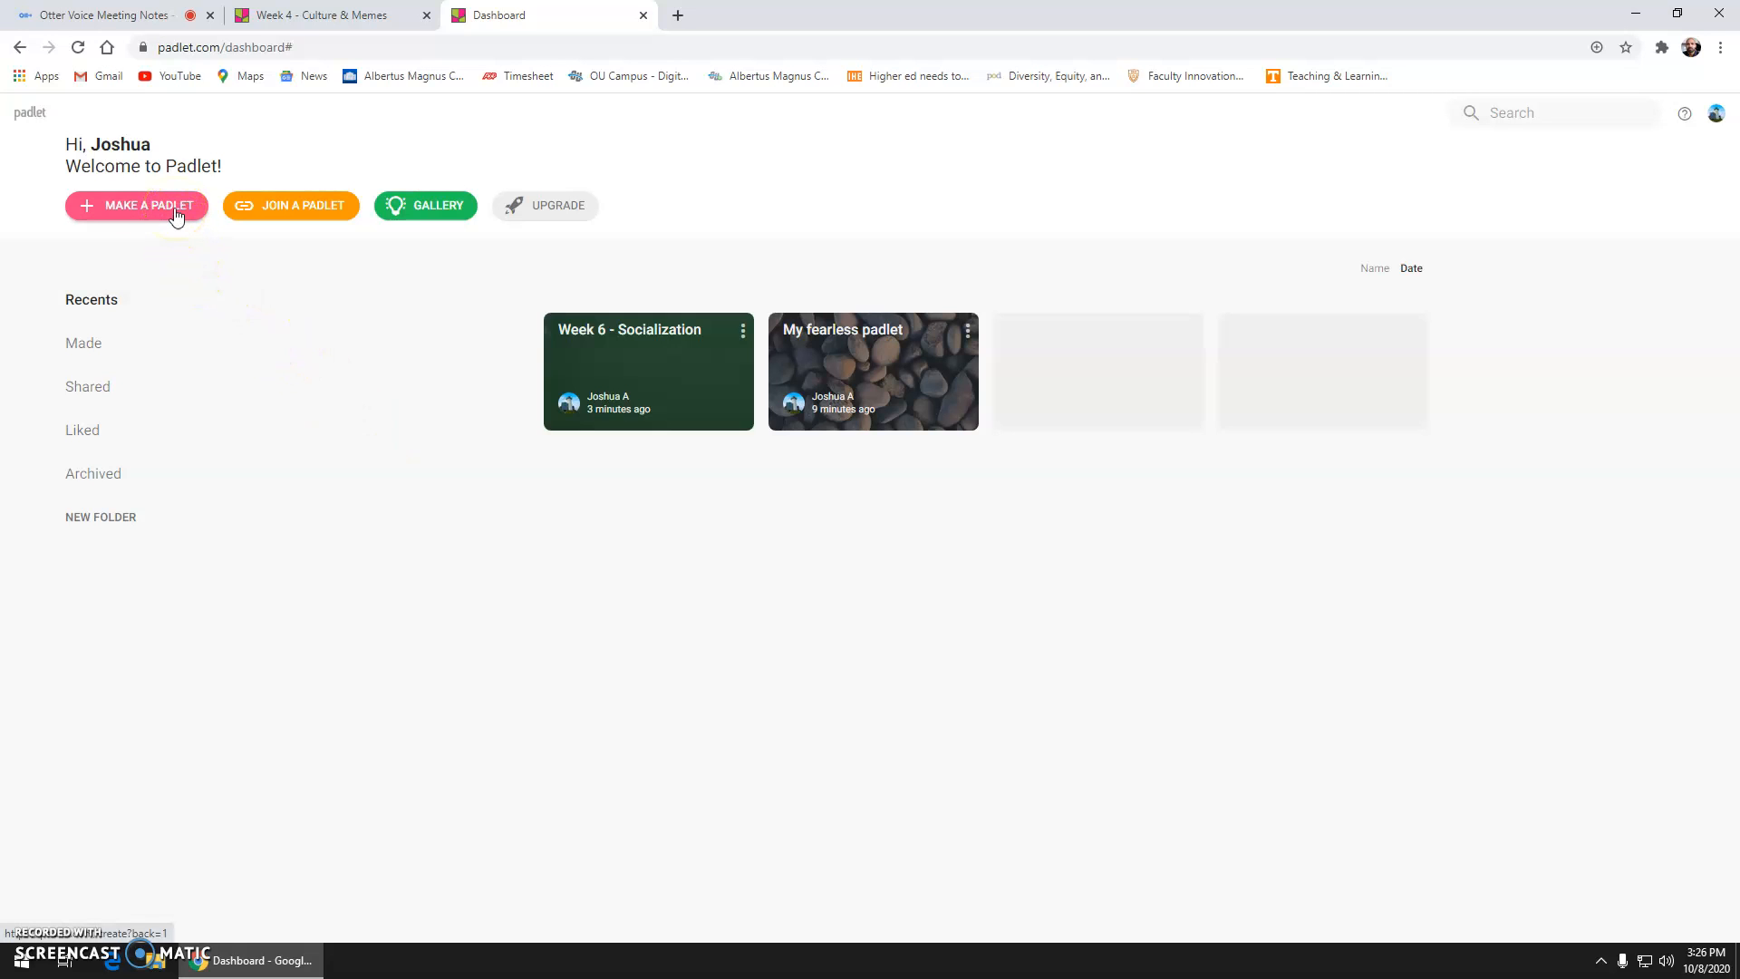
Step: Make a new padlet using the Wall layout
{"action": "left_click", "coordinate": [176, 214]}
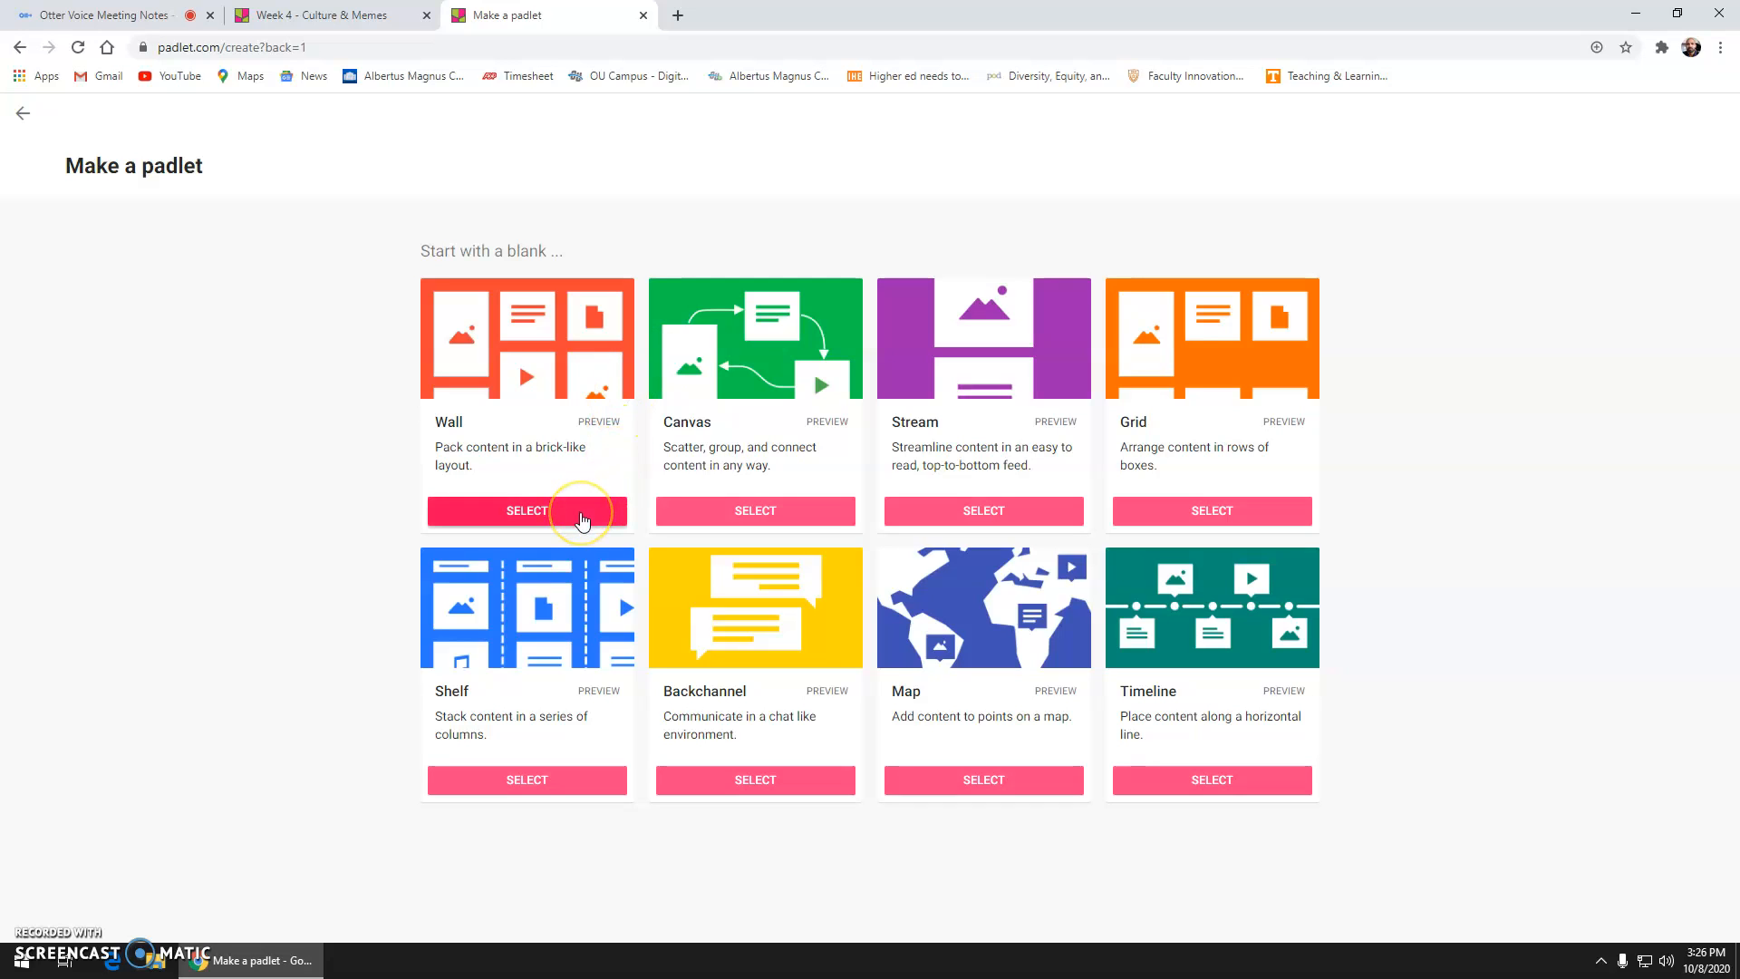
{"action": "left_click", "coordinate": [582, 513]}
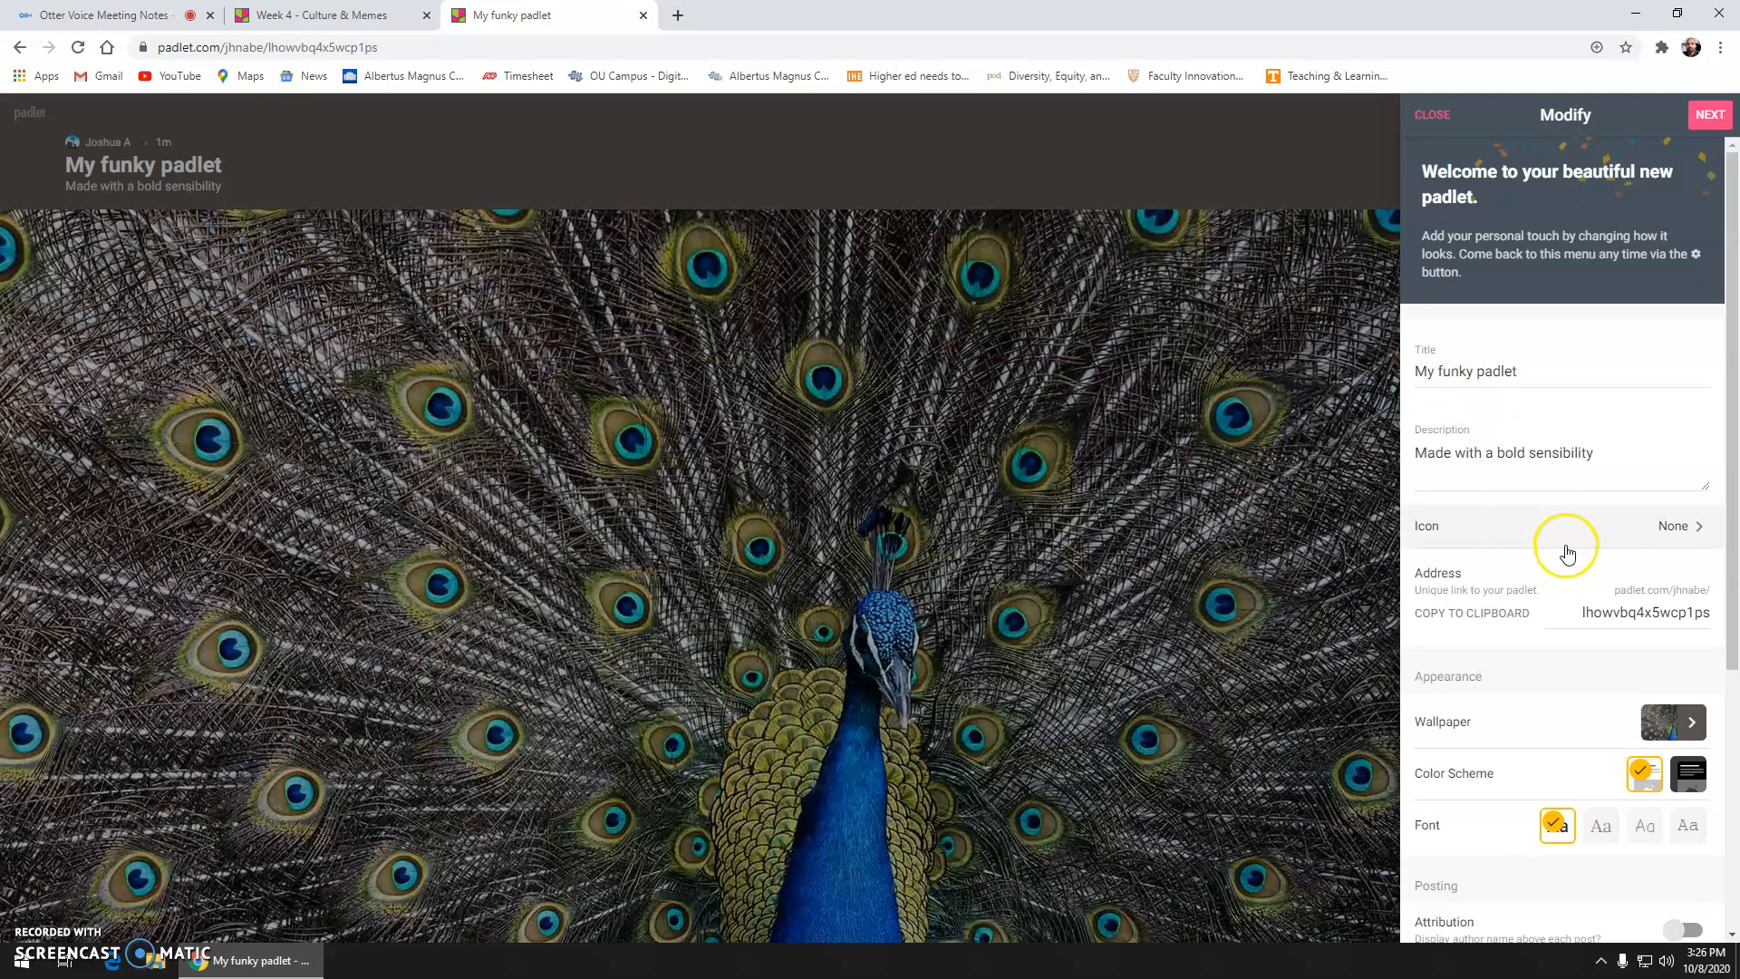
Step: Retitle the padlet 'Week 6 - Socialization'
{"action": "scroll", "coordinate": [1568, 553], "scroll_direction": "down", "scroll_amount": 2}
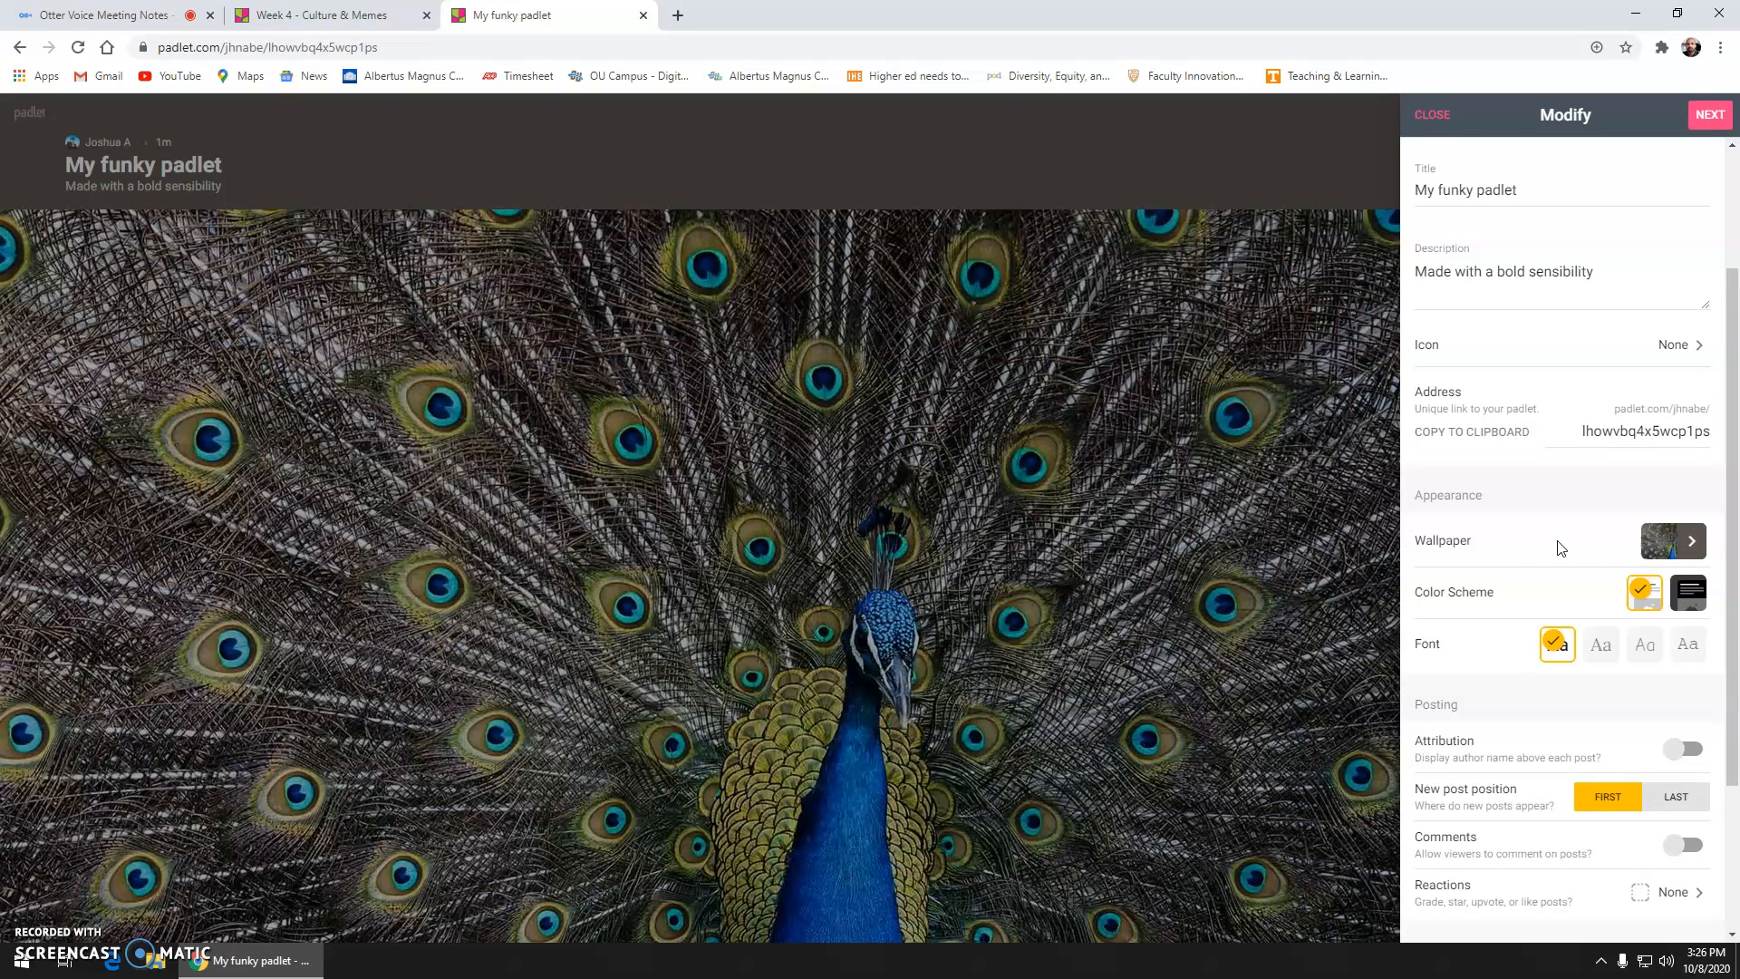
{"action": "scroll", "coordinate": [1559, 548], "scroll_direction": "down", "scroll_amount": 1}
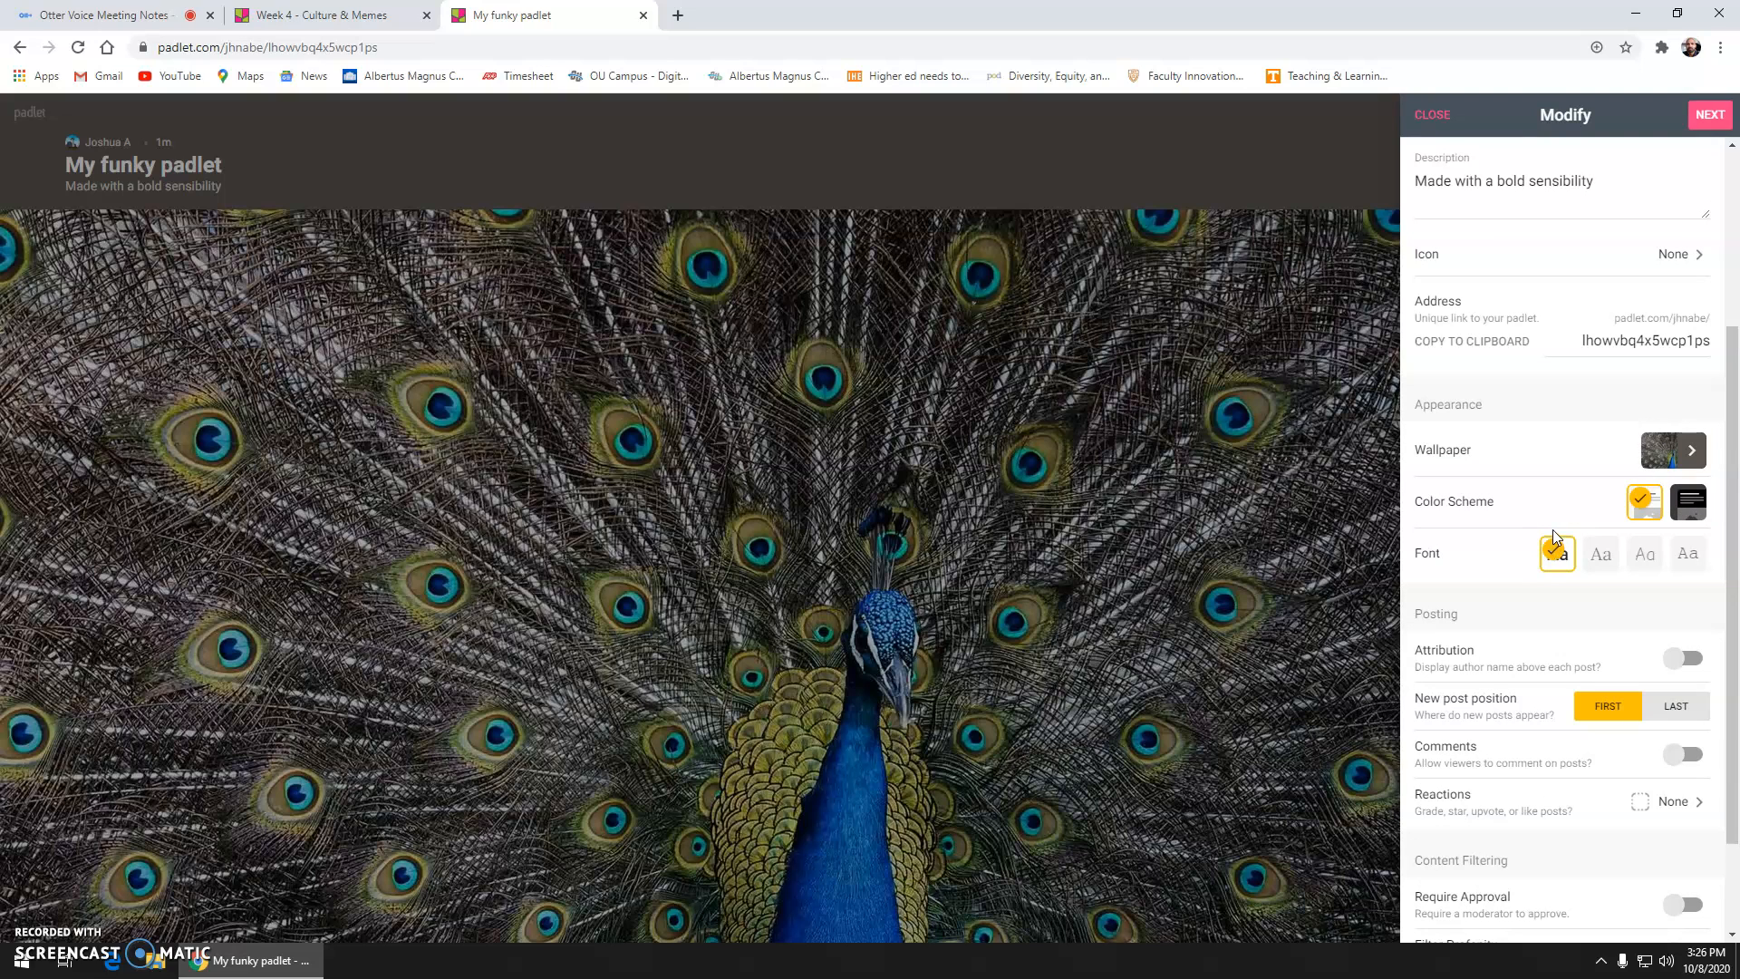
{"action": "scroll", "coordinate": [1545, 536], "scroll_direction": "up", "scroll_amount": 2}
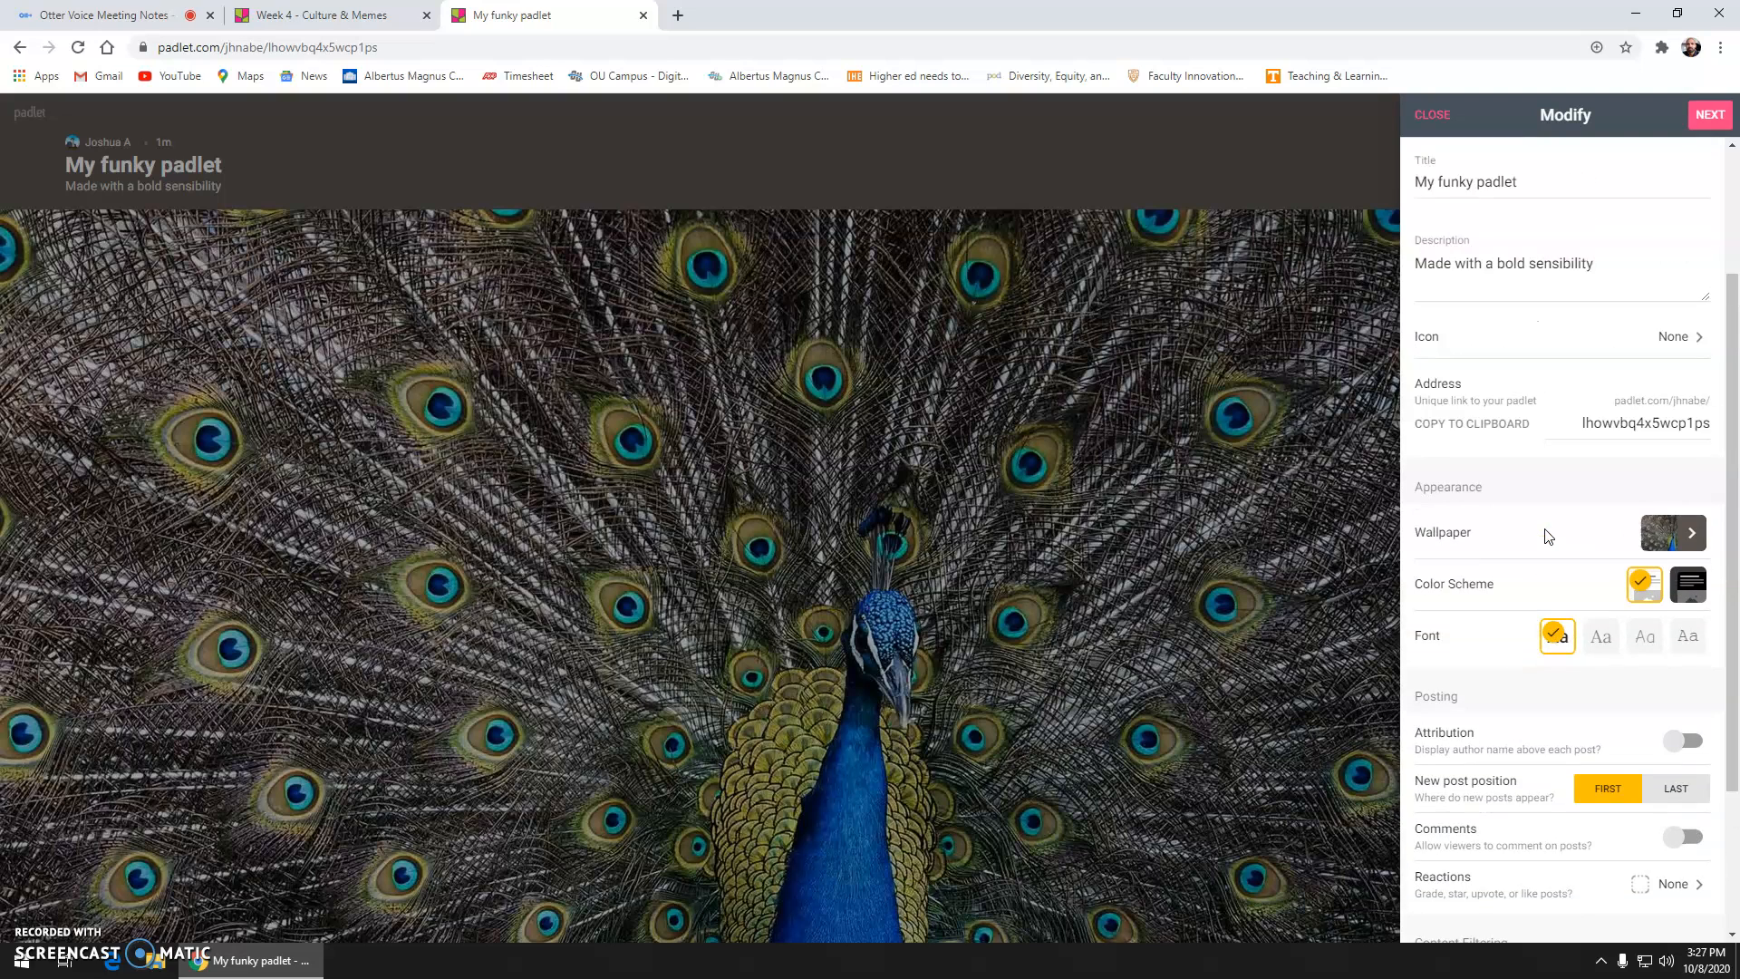
{"action": "left_click", "coordinate": [1450, 343]}
{"action": "triple_click", "coordinate": [1443, 277]}
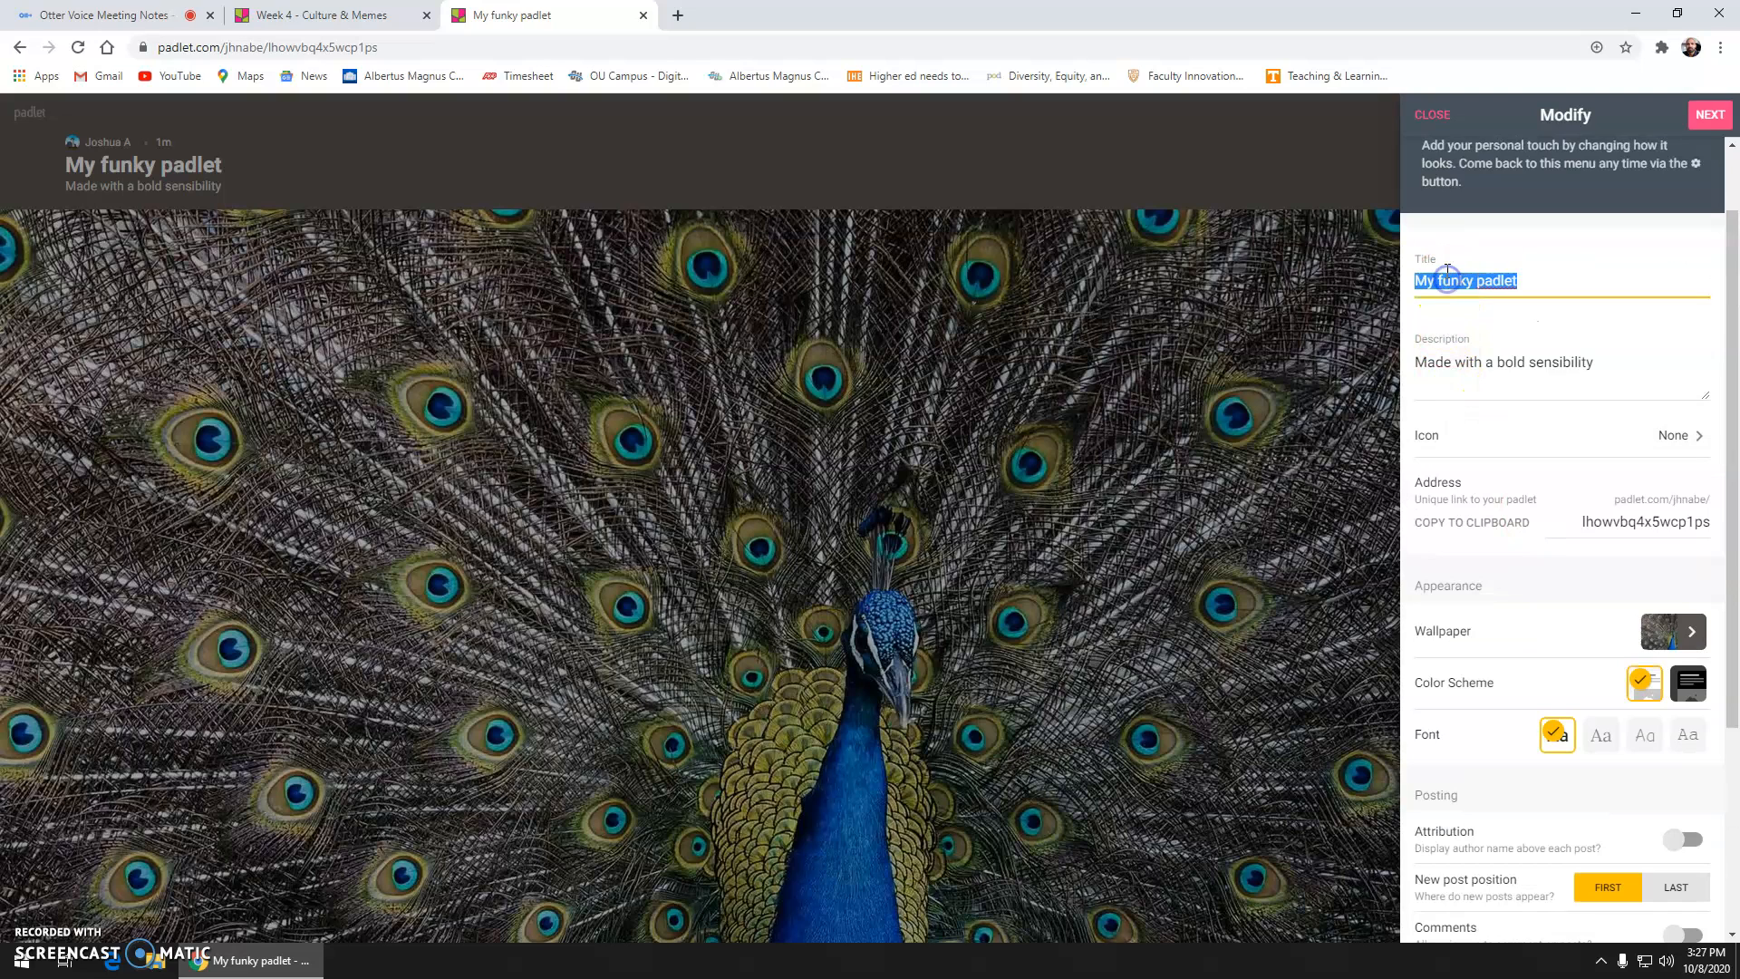
{"action": "type", "text": "Week"}
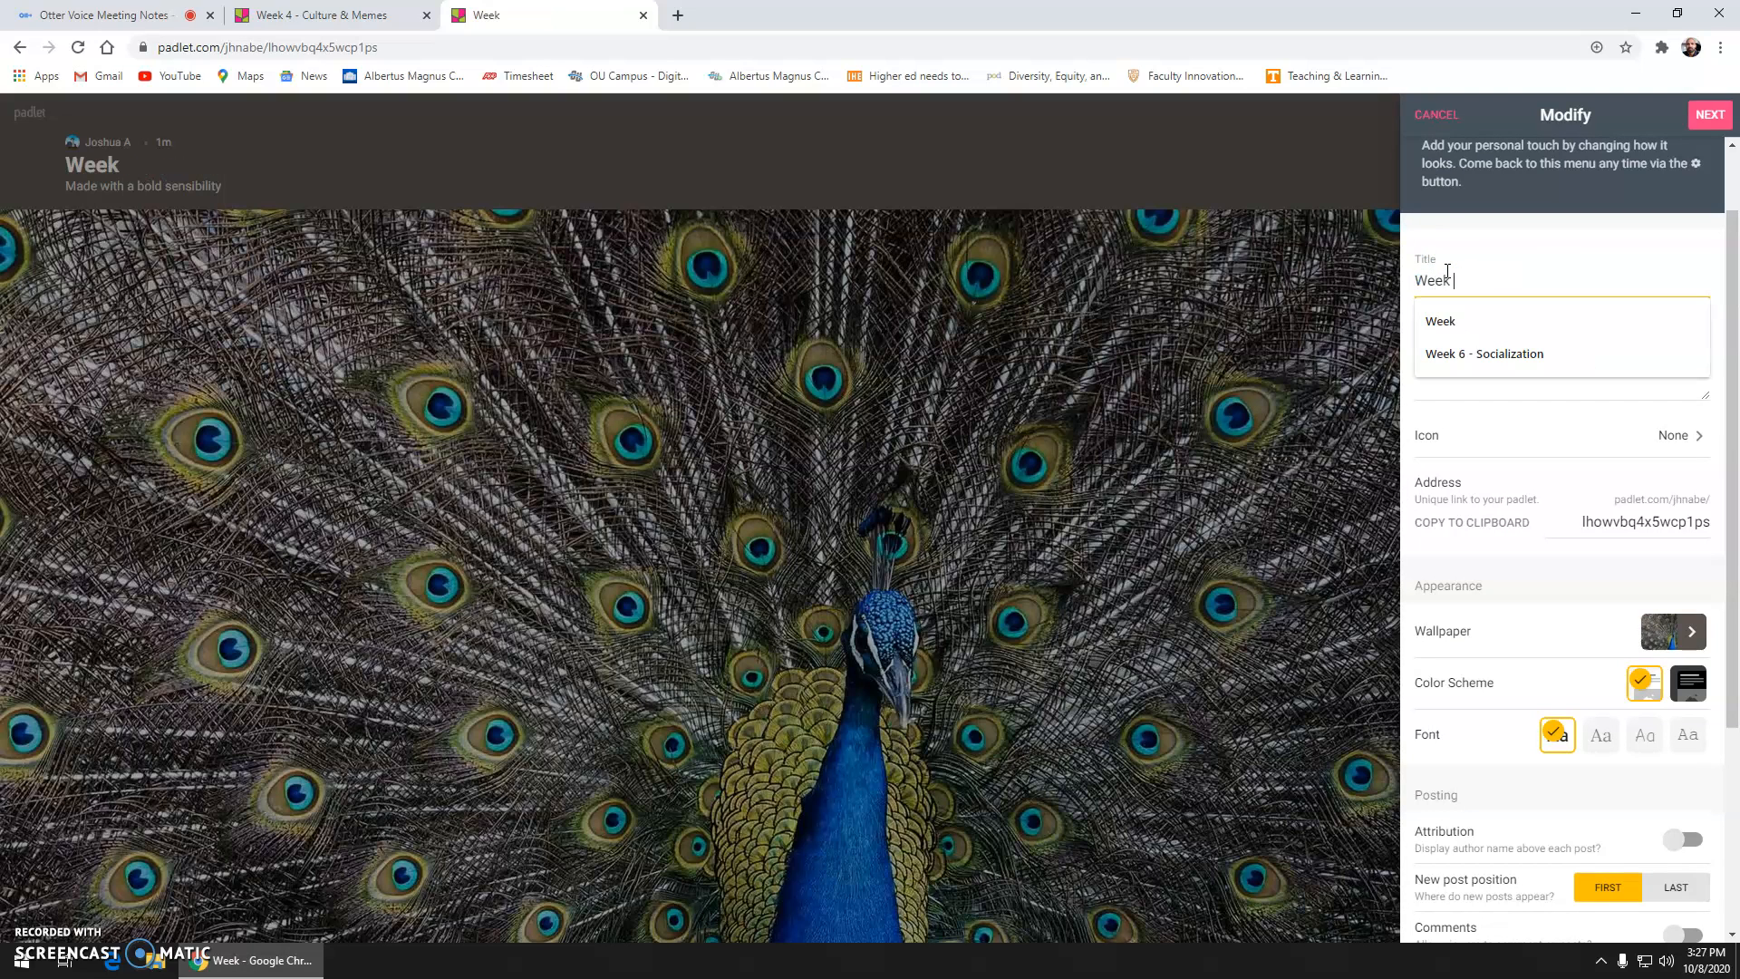
{"action": "key", "text": "Down"}
{"action": "key", "text": "Return"}
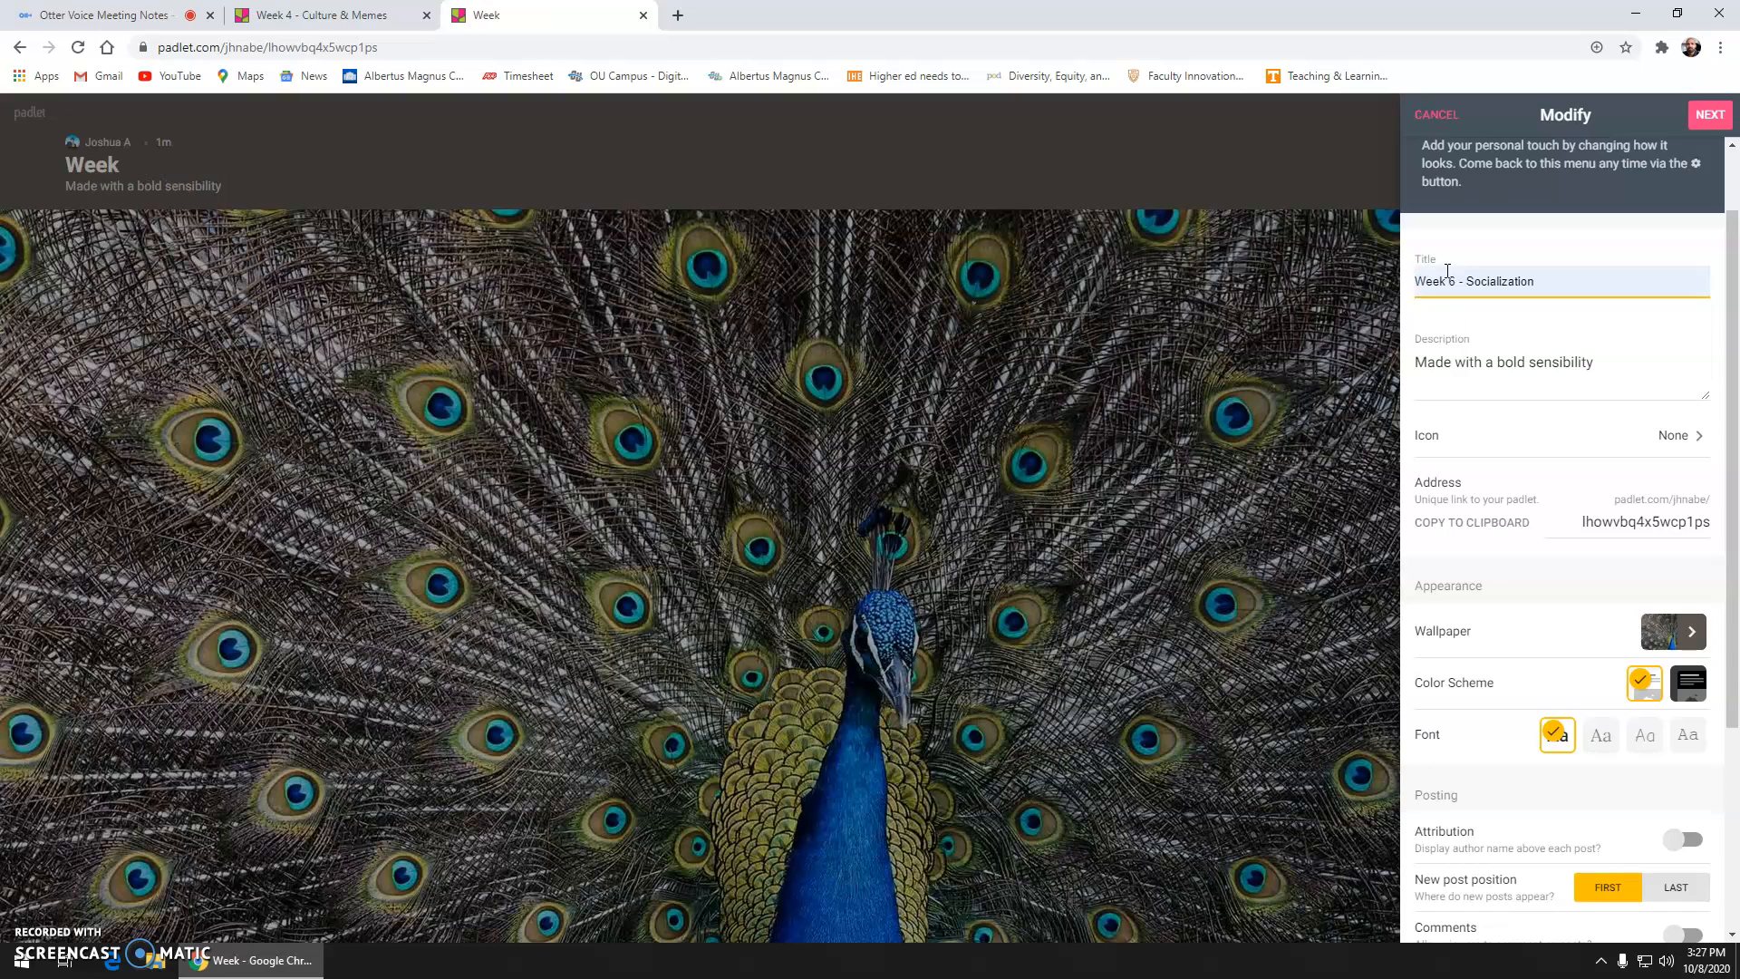
{"action": "left_click", "coordinate": [1581, 292]}
Step: Replace the description with 'Post images and/or text about the people in your family who have influenced you…'
{"action": "left_click", "coordinate": [1547, 358]}
{"action": "double_click", "coordinate": [1549, 360]}
{"action": "left_click", "coordinate": [1549, 362]}
{"action": "triple_click", "coordinate": [1549, 362]}
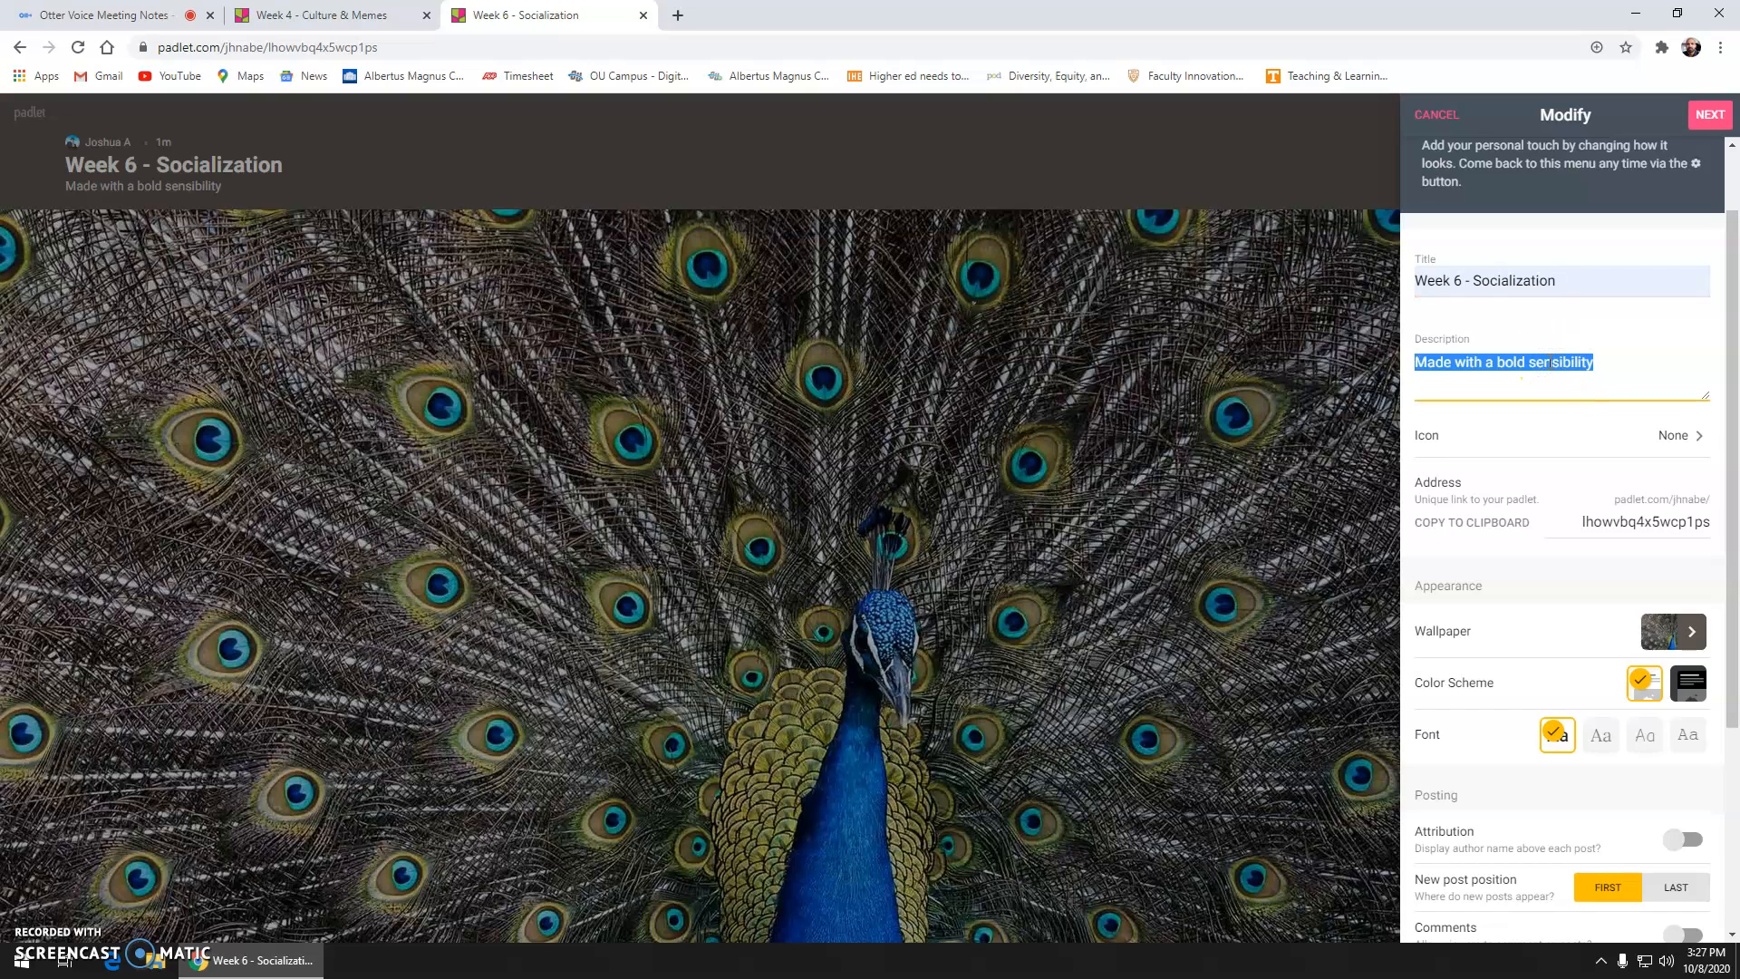
{"action": "type", "text": "Post images"}
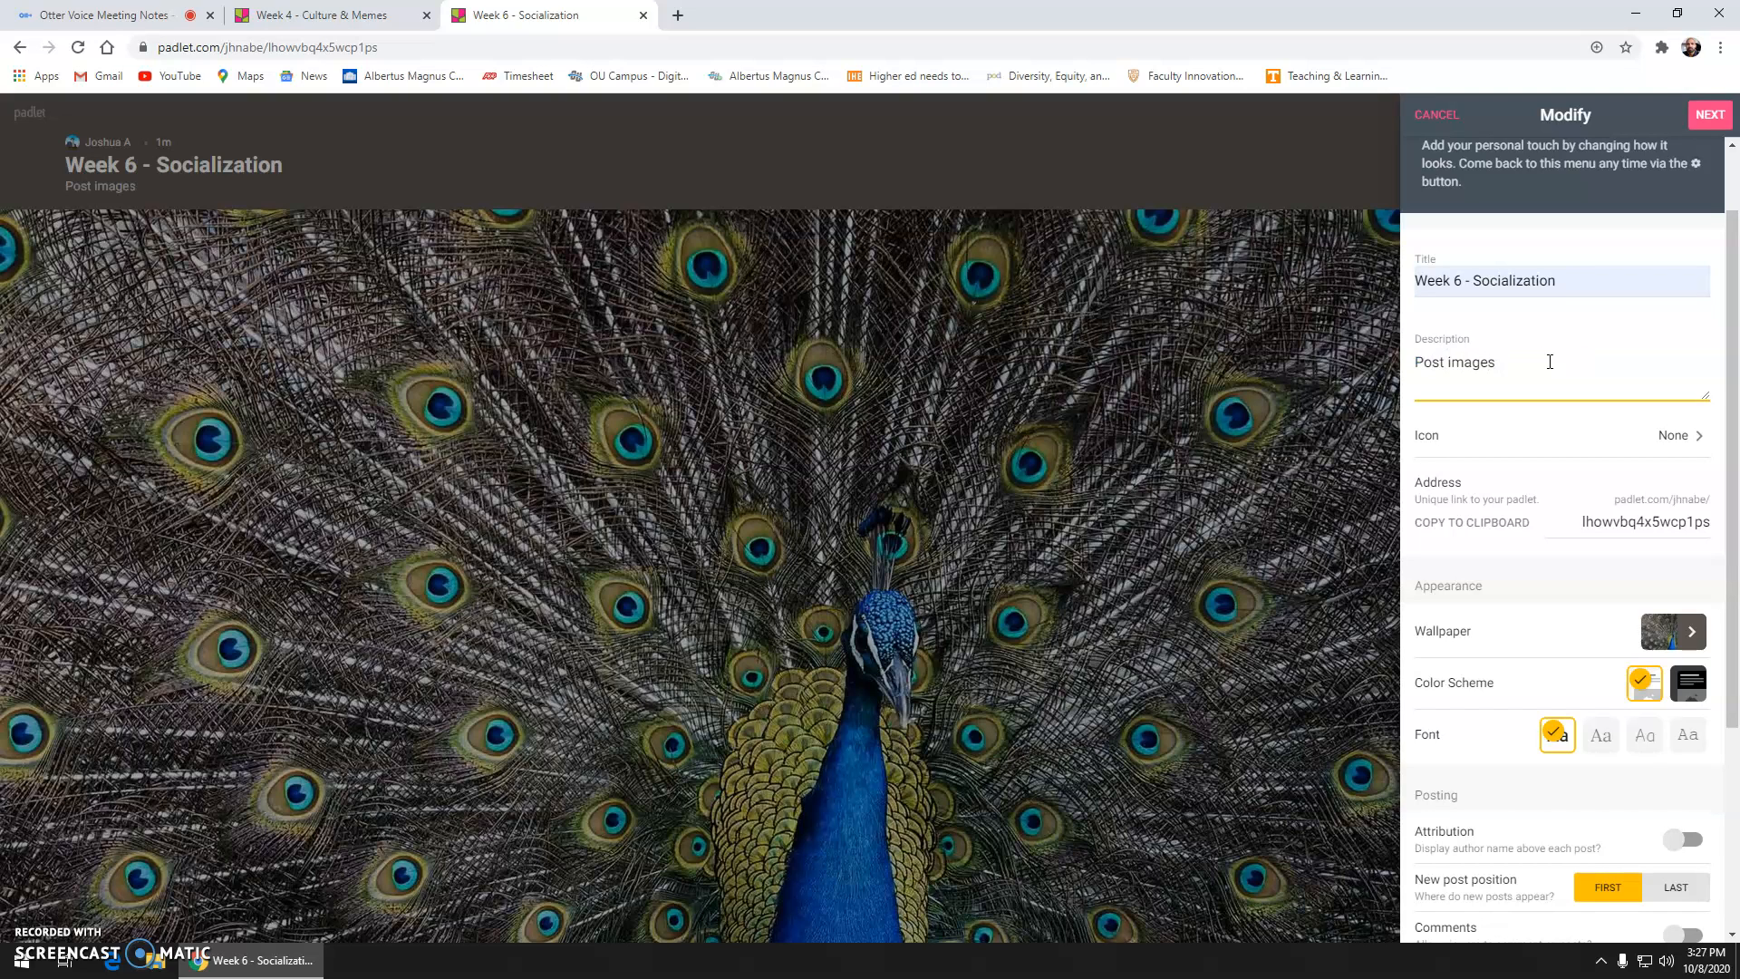
{"action": "type", "text": " and/or text about the people in yo"}
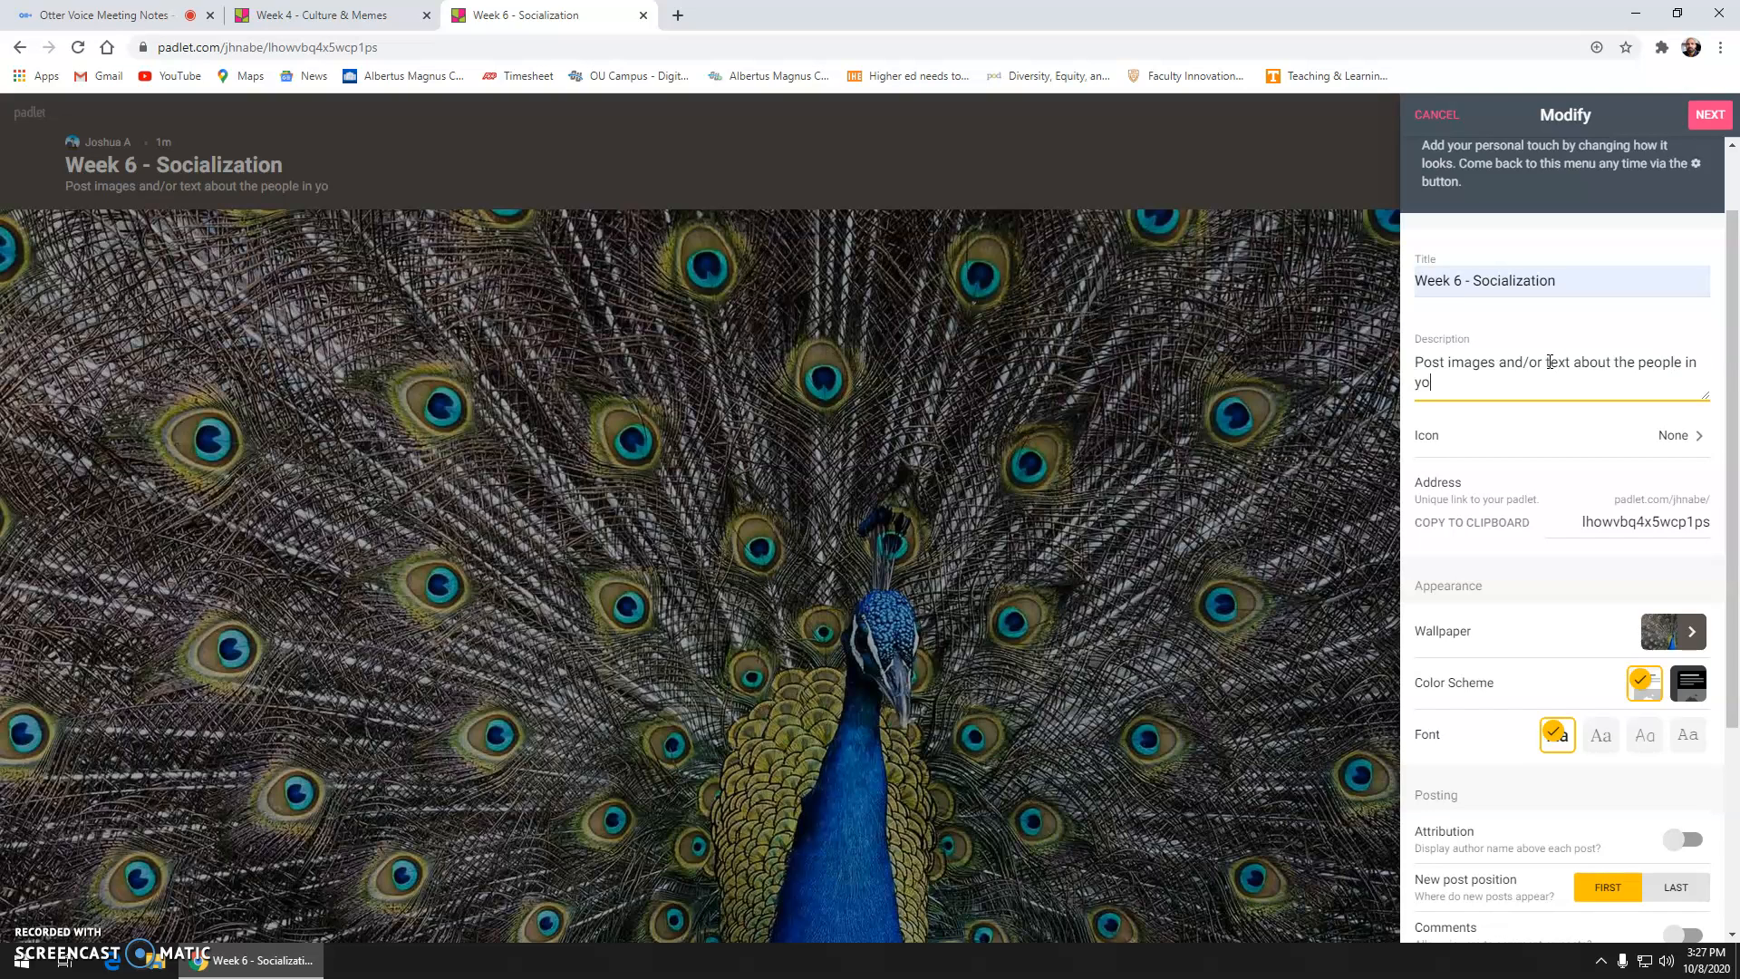
{"action": "type", "text": "ur family who have influenced you the most."}
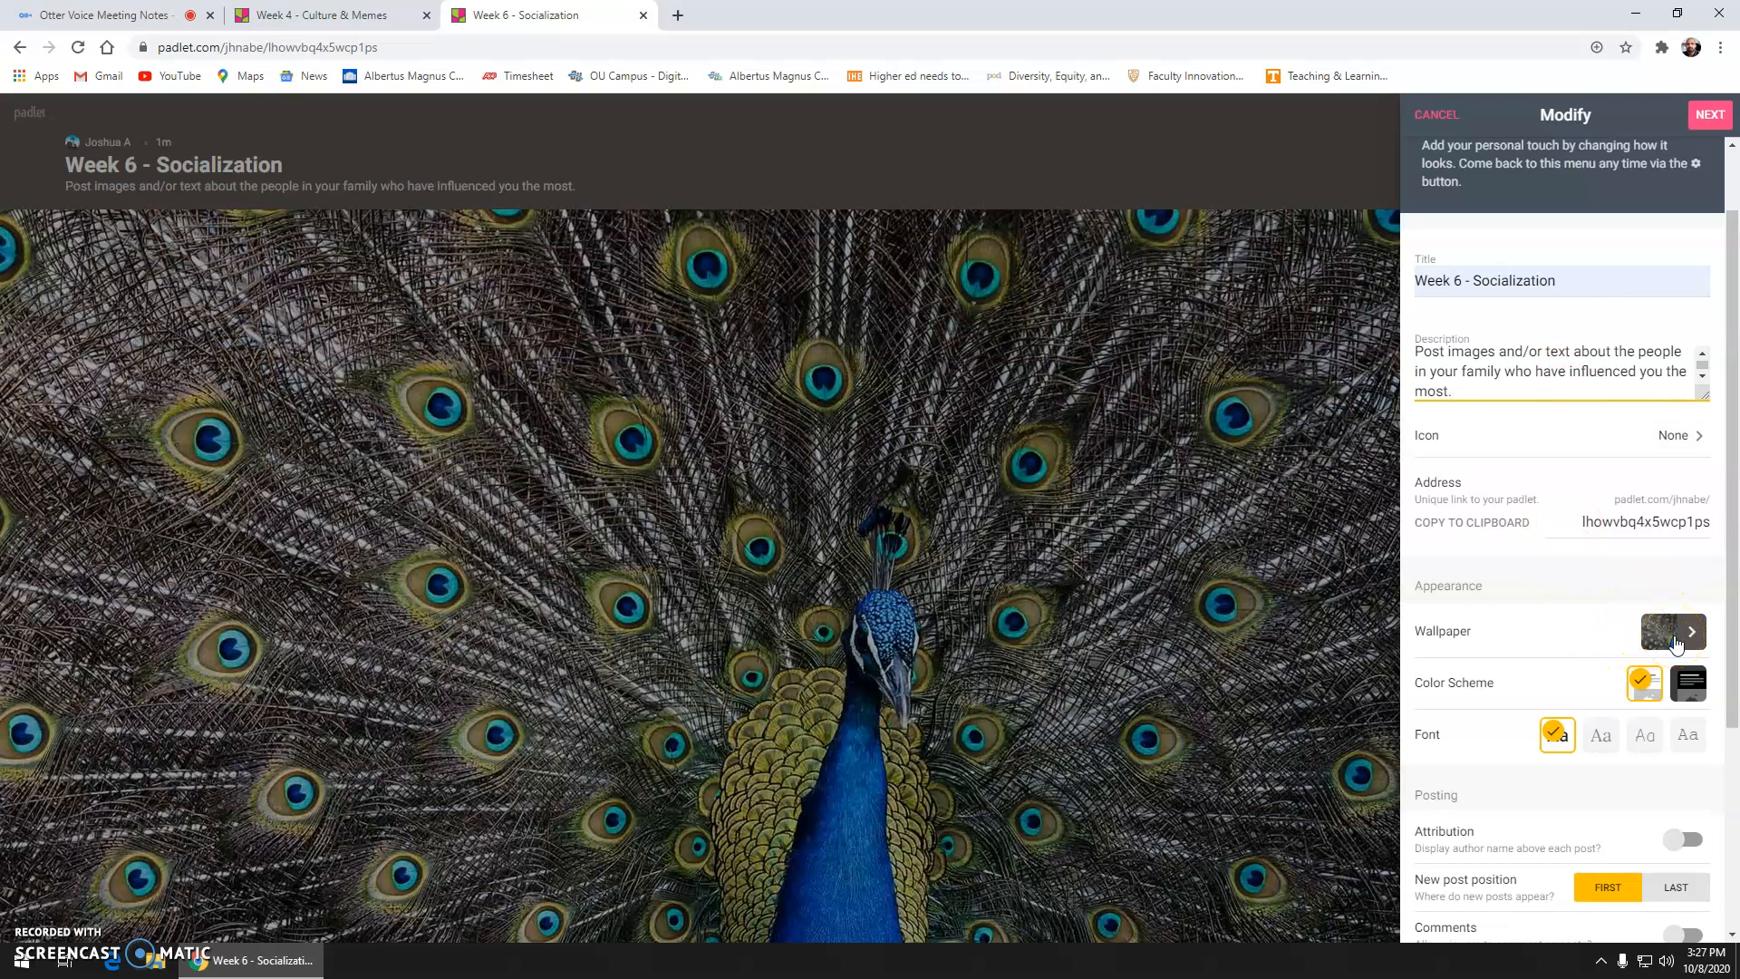
Step: Choose the green Blackboard picture as the board's wallpaper
{"action": "left_click", "coordinate": [1686, 639]}
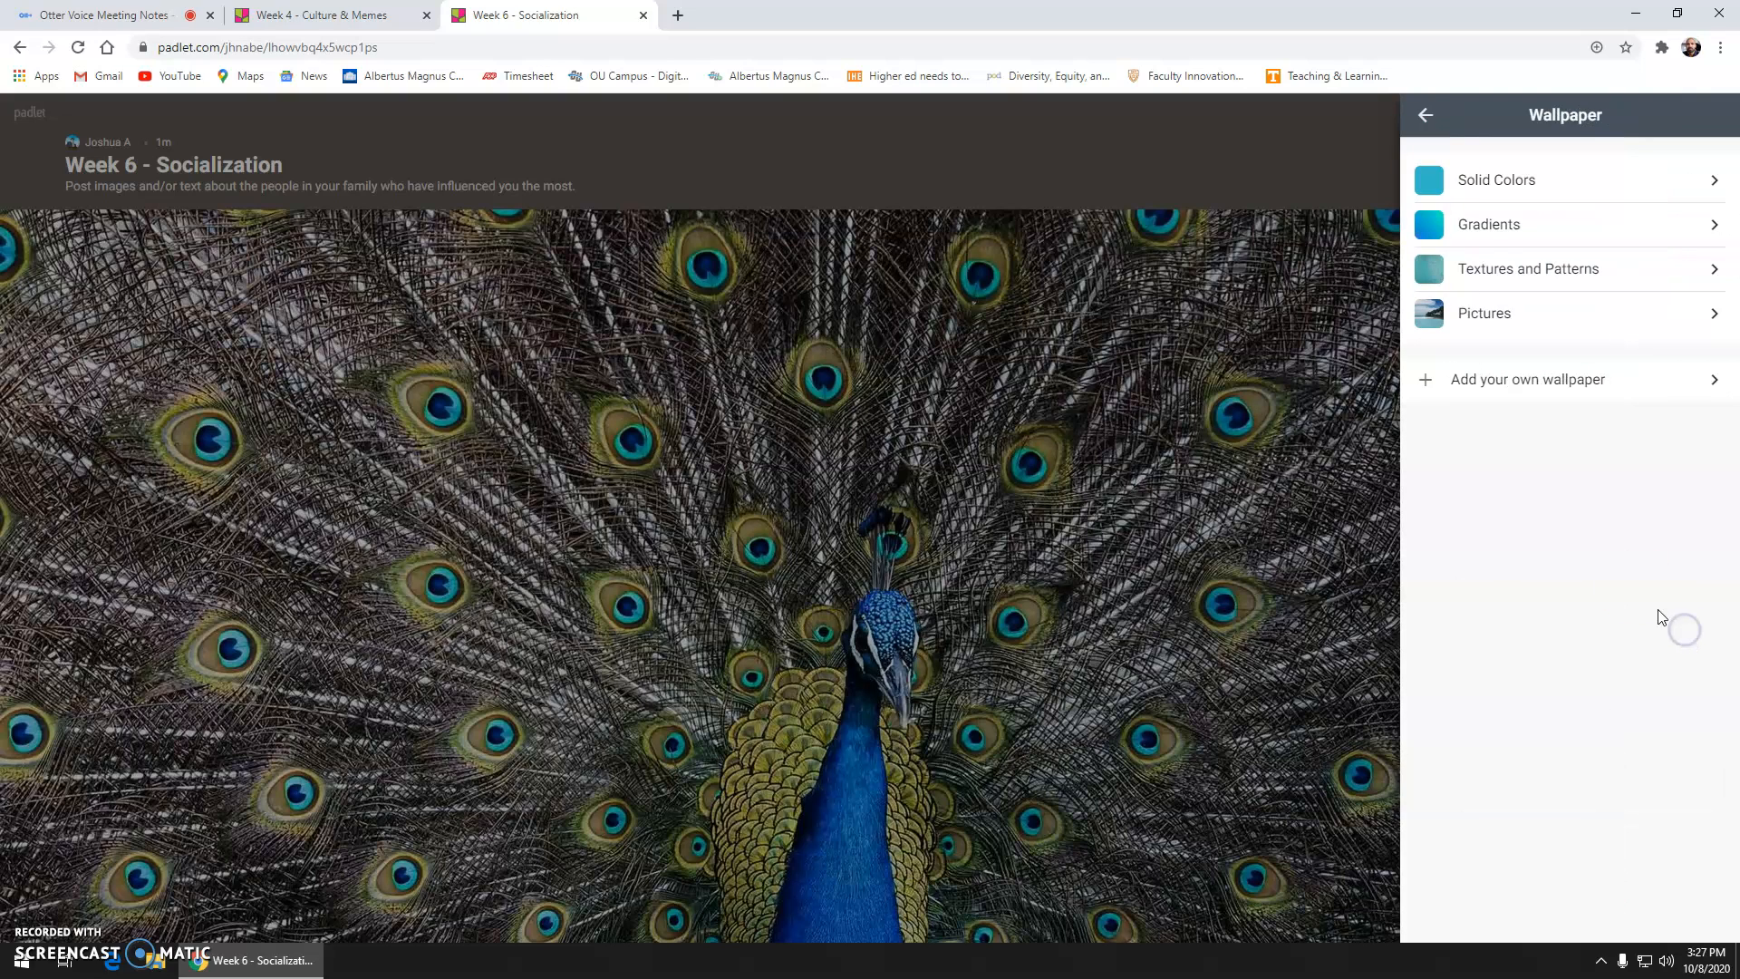
{"action": "left_click", "coordinate": [1493, 321]}
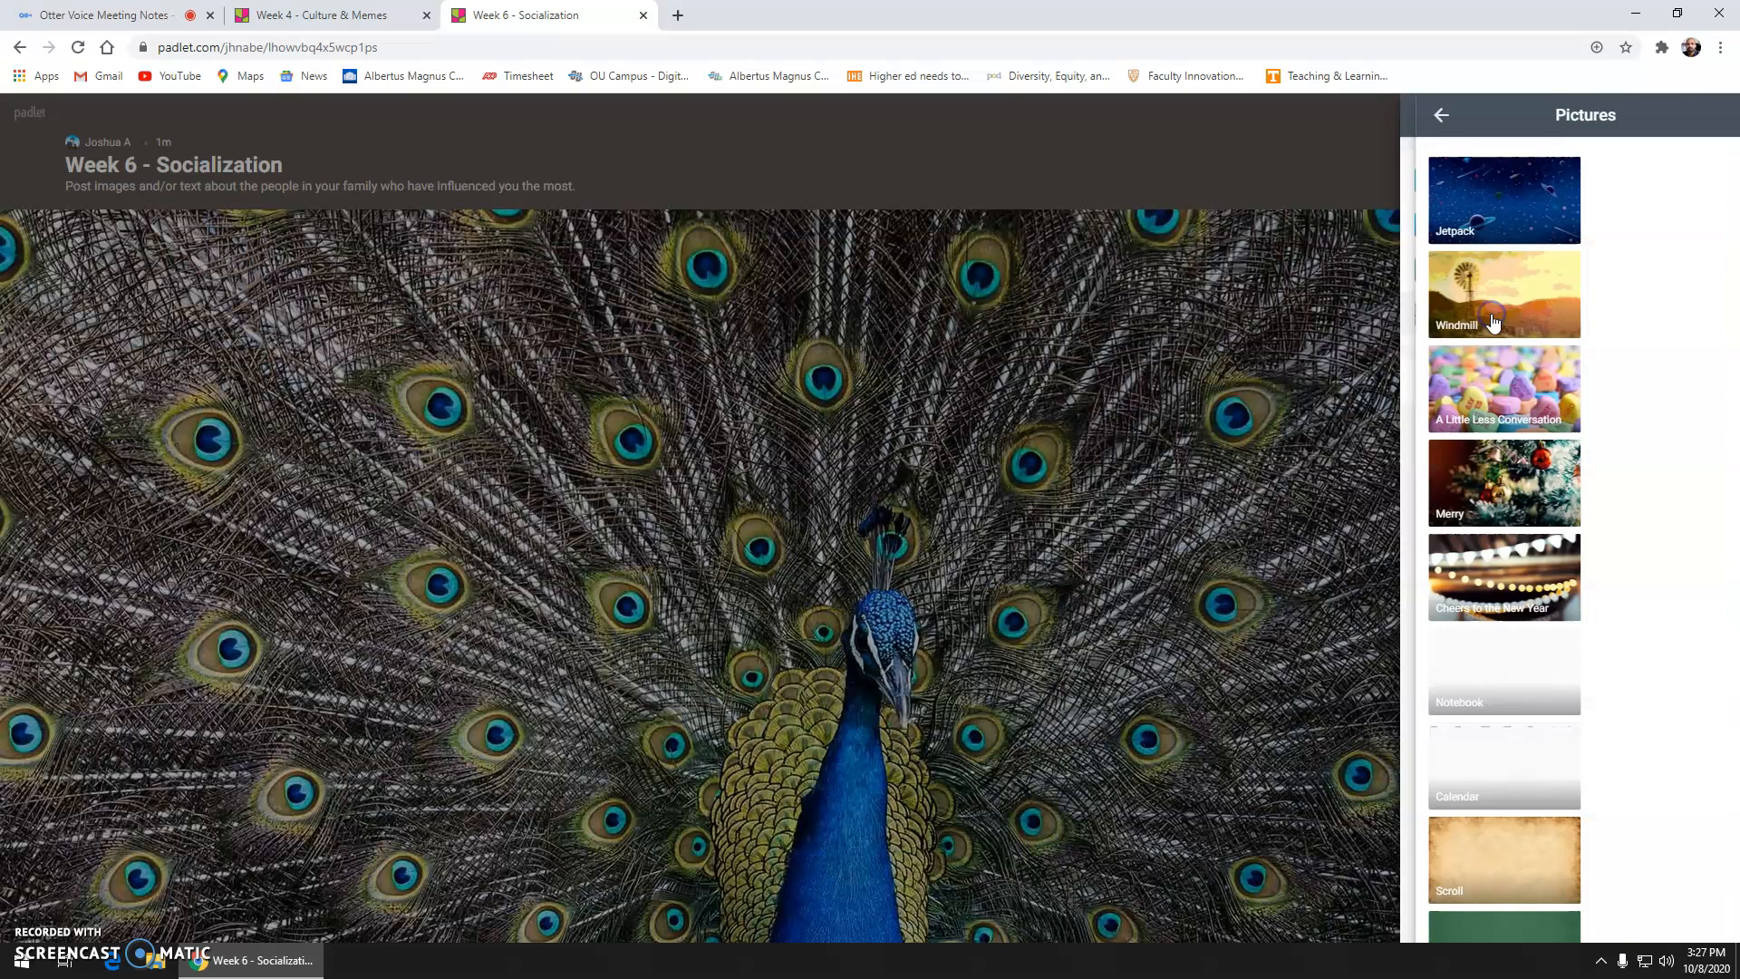
{"action": "scroll", "coordinate": [1561, 481], "scroll_direction": "down", "scroll_amount": 2}
{"action": "scroll", "coordinate": [1559, 494], "scroll_direction": "down", "scroll_amount": 2}
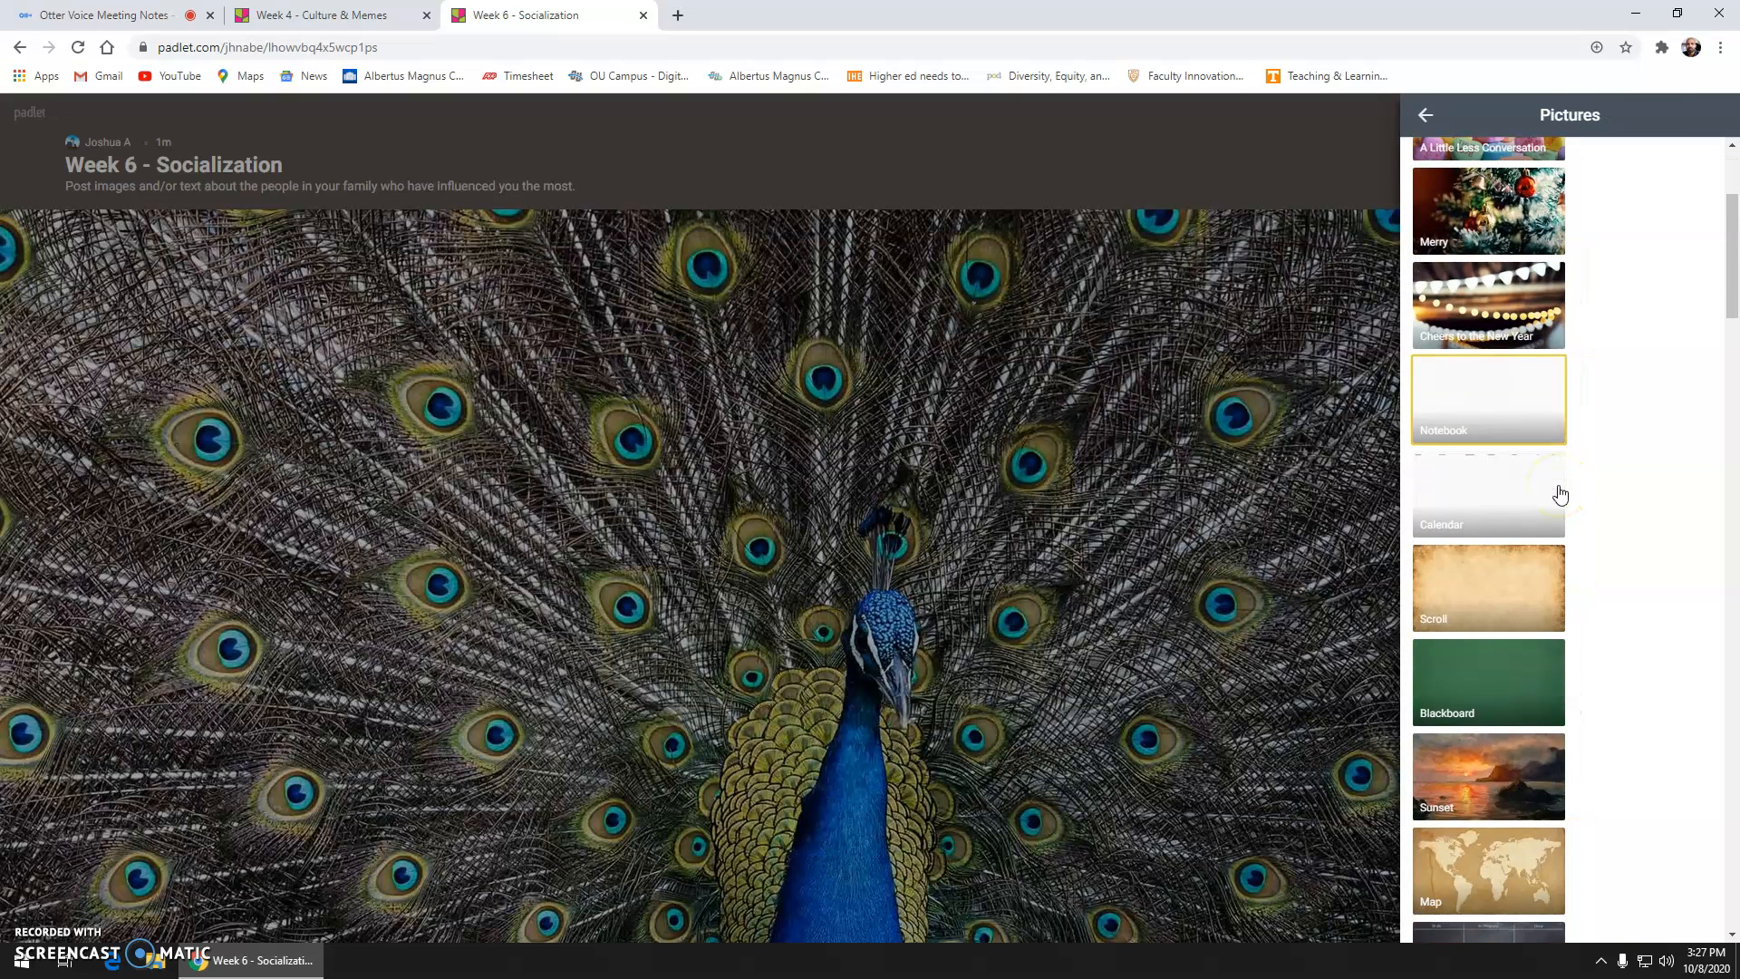
{"action": "left_click", "coordinate": [1536, 591]}
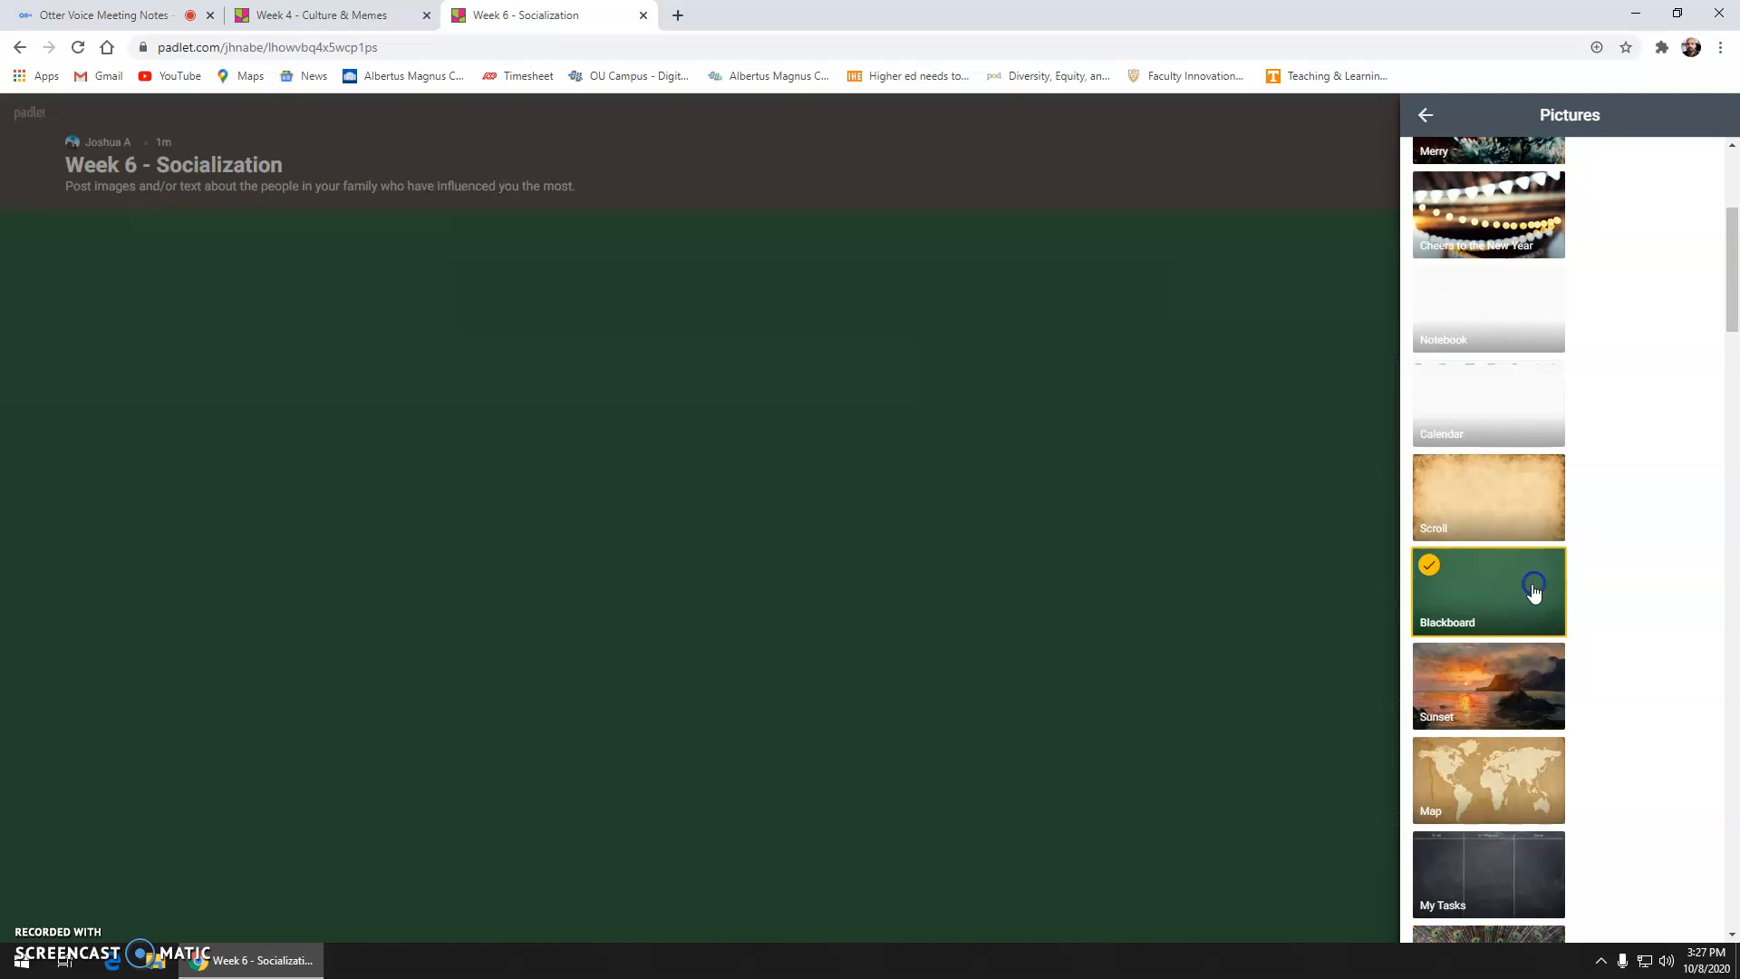
{"action": "left_click", "coordinate": [1422, 118]}
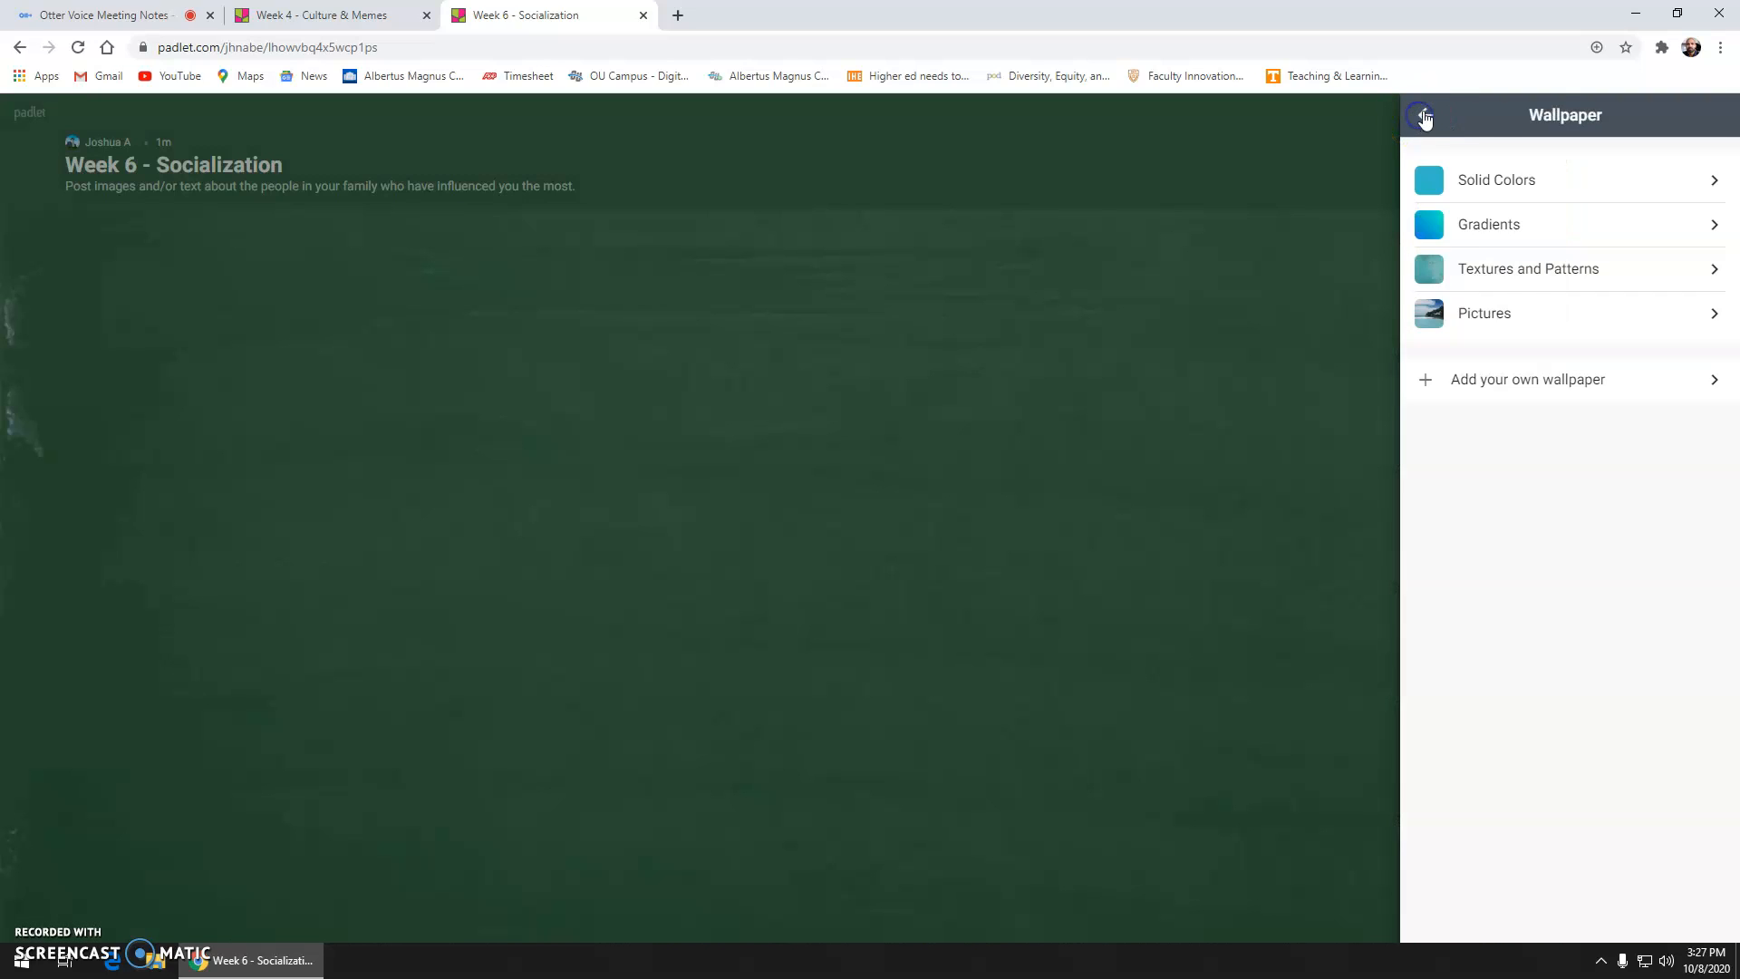
Step: Turn on the Comments toggle under Posting in the board settings
{"action": "left_click", "coordinate": [1424, 119]}
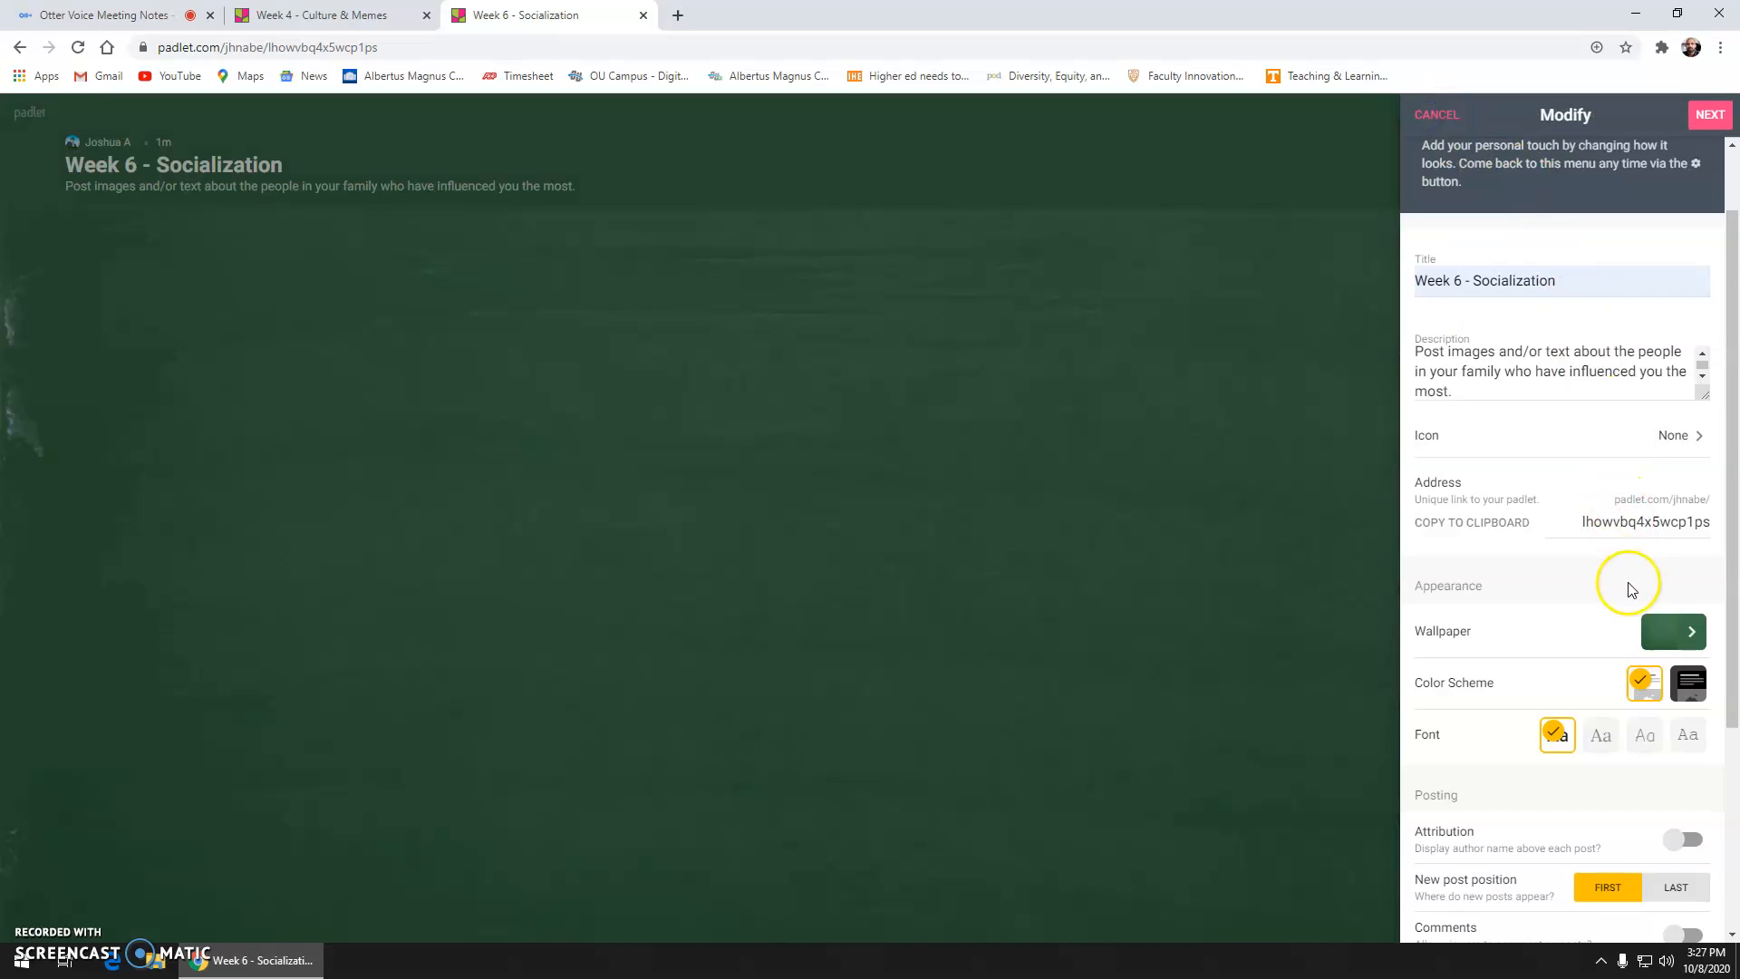
{"action": "scroll", "coordinate": [1627, 580], "scroll_direction": "down", "scroll_amount": 1}
{"action": "scroll", "coordinate": [1629, 576], "scroll_direction": "down", "scroll_amount": 1}
{"action": "scroll", "coordinate": [1629, 577], "scroll_direction": "down", "scroll_amount": 1}
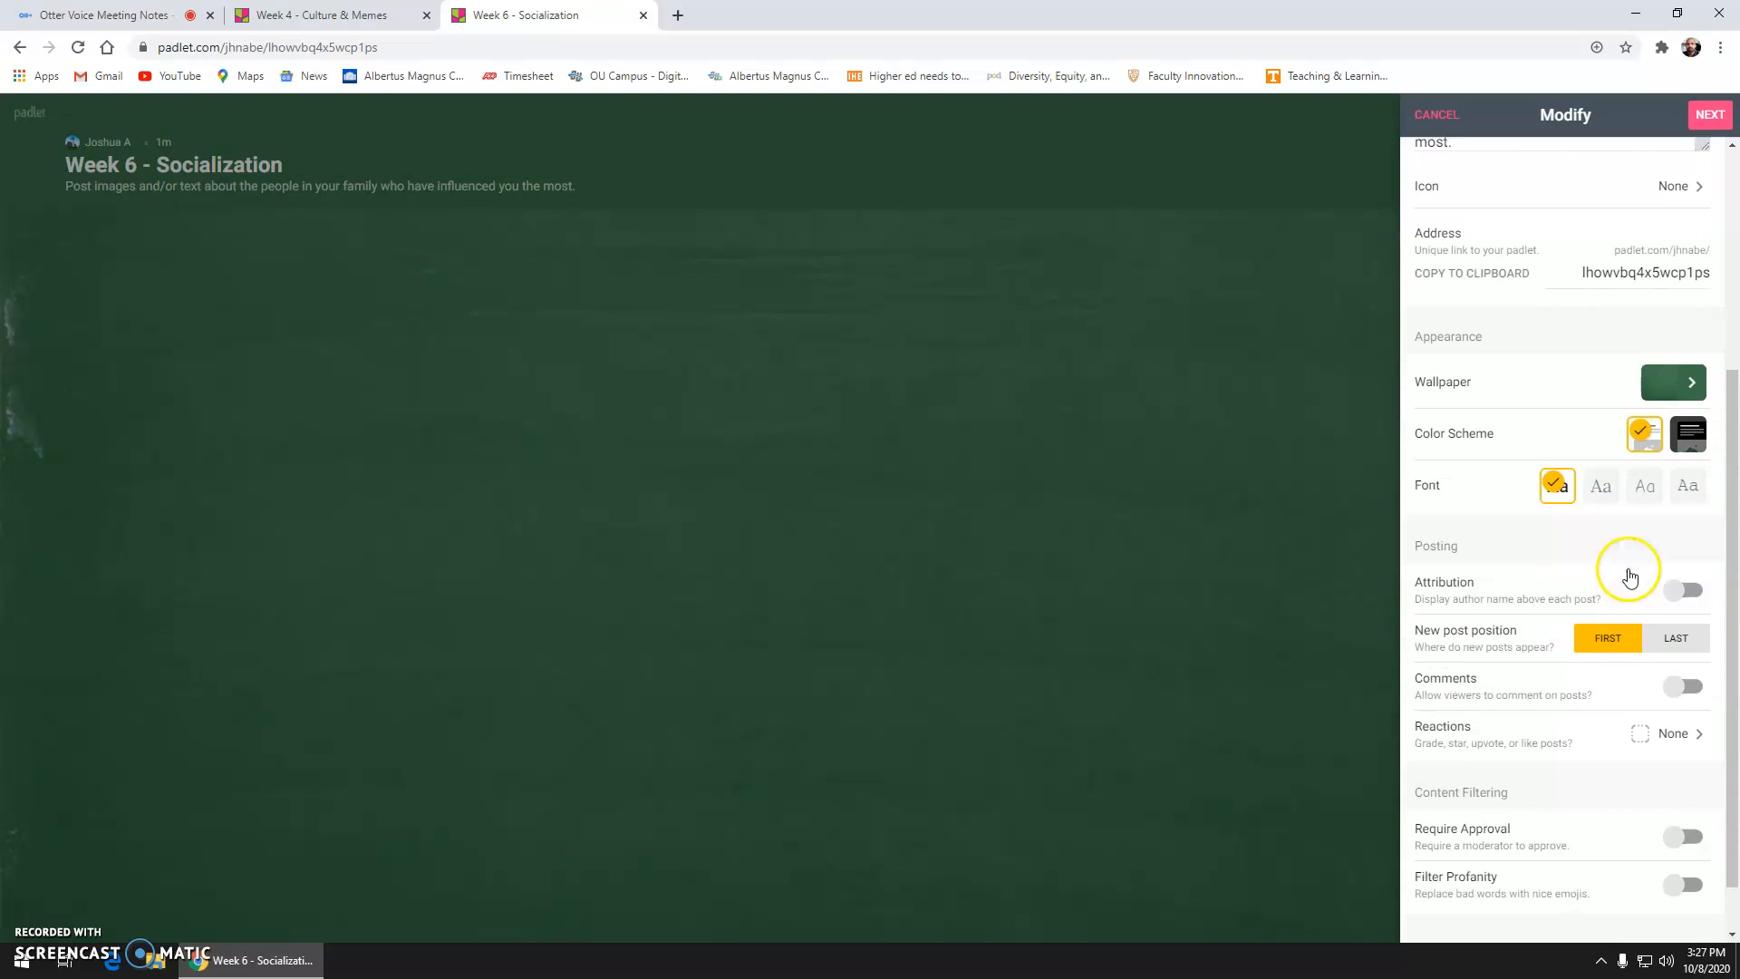
{"action": "scroll", "coordinate": [1629, 567], "scroll_direction": "down", "scroll_amount": 1}
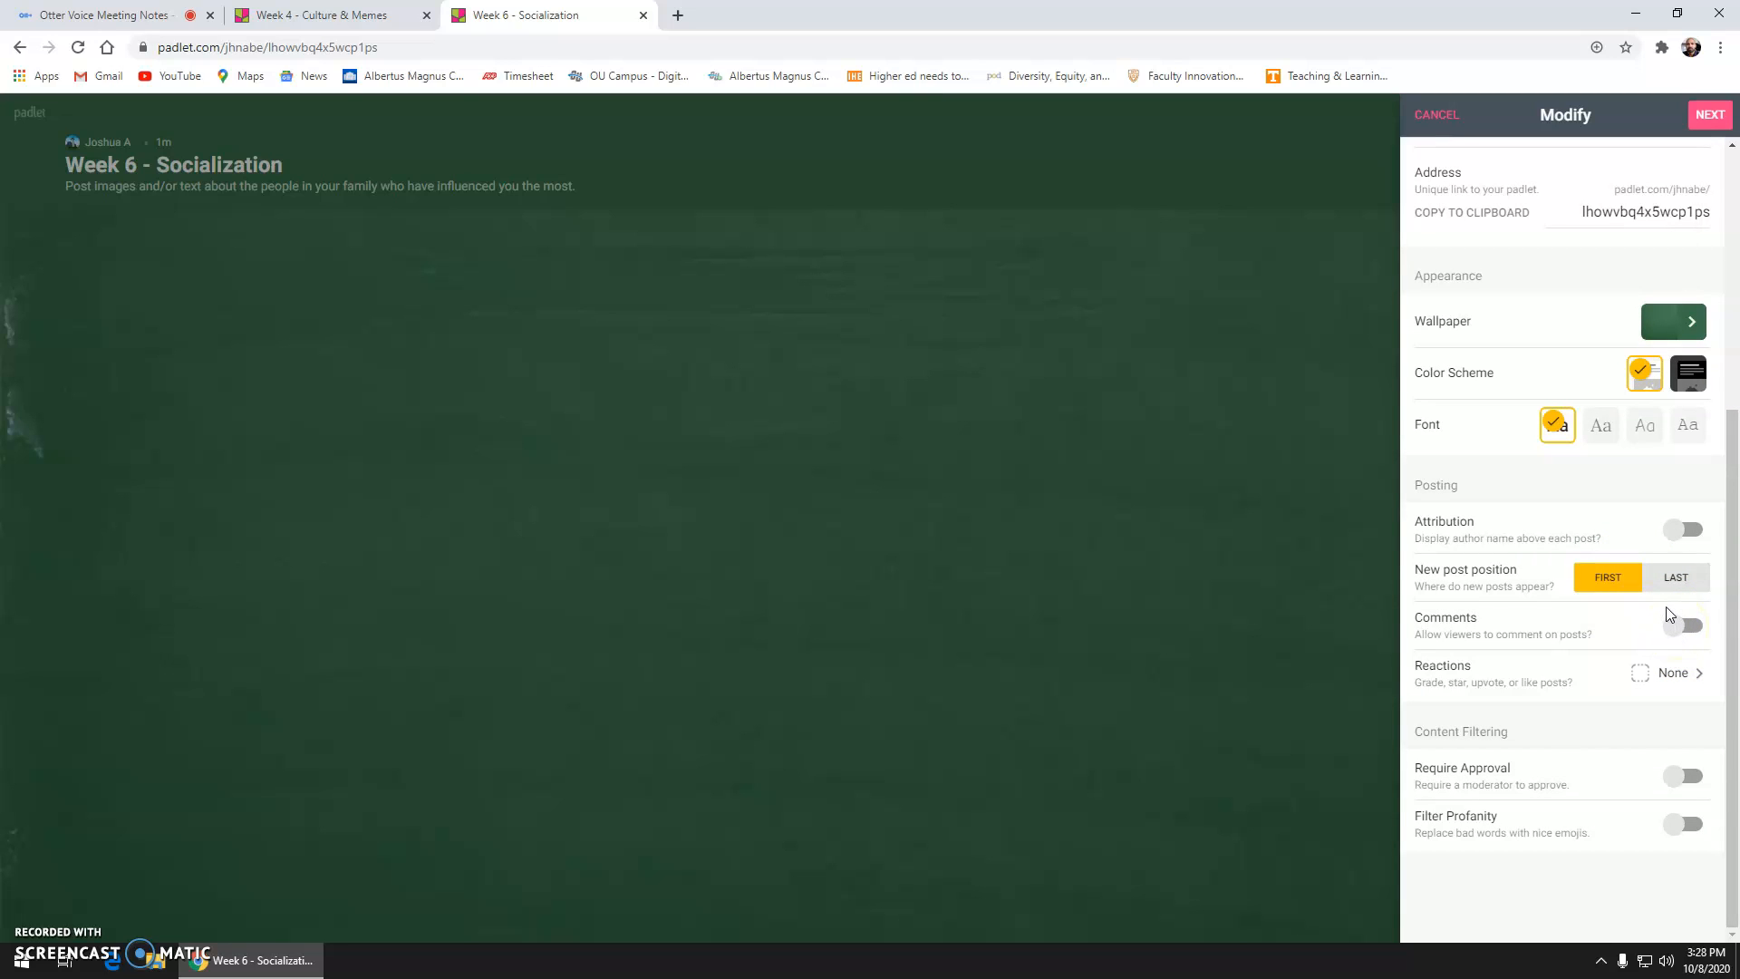
{"action": "left_click", "coordinate": [1673, 624]}
{"action": "left_click", "coordinate": [1674, 635]}
Step: Finish the board setup and dismiss the panel to start posting
{"action": "left_click", "coordinate": [1708, 116]}
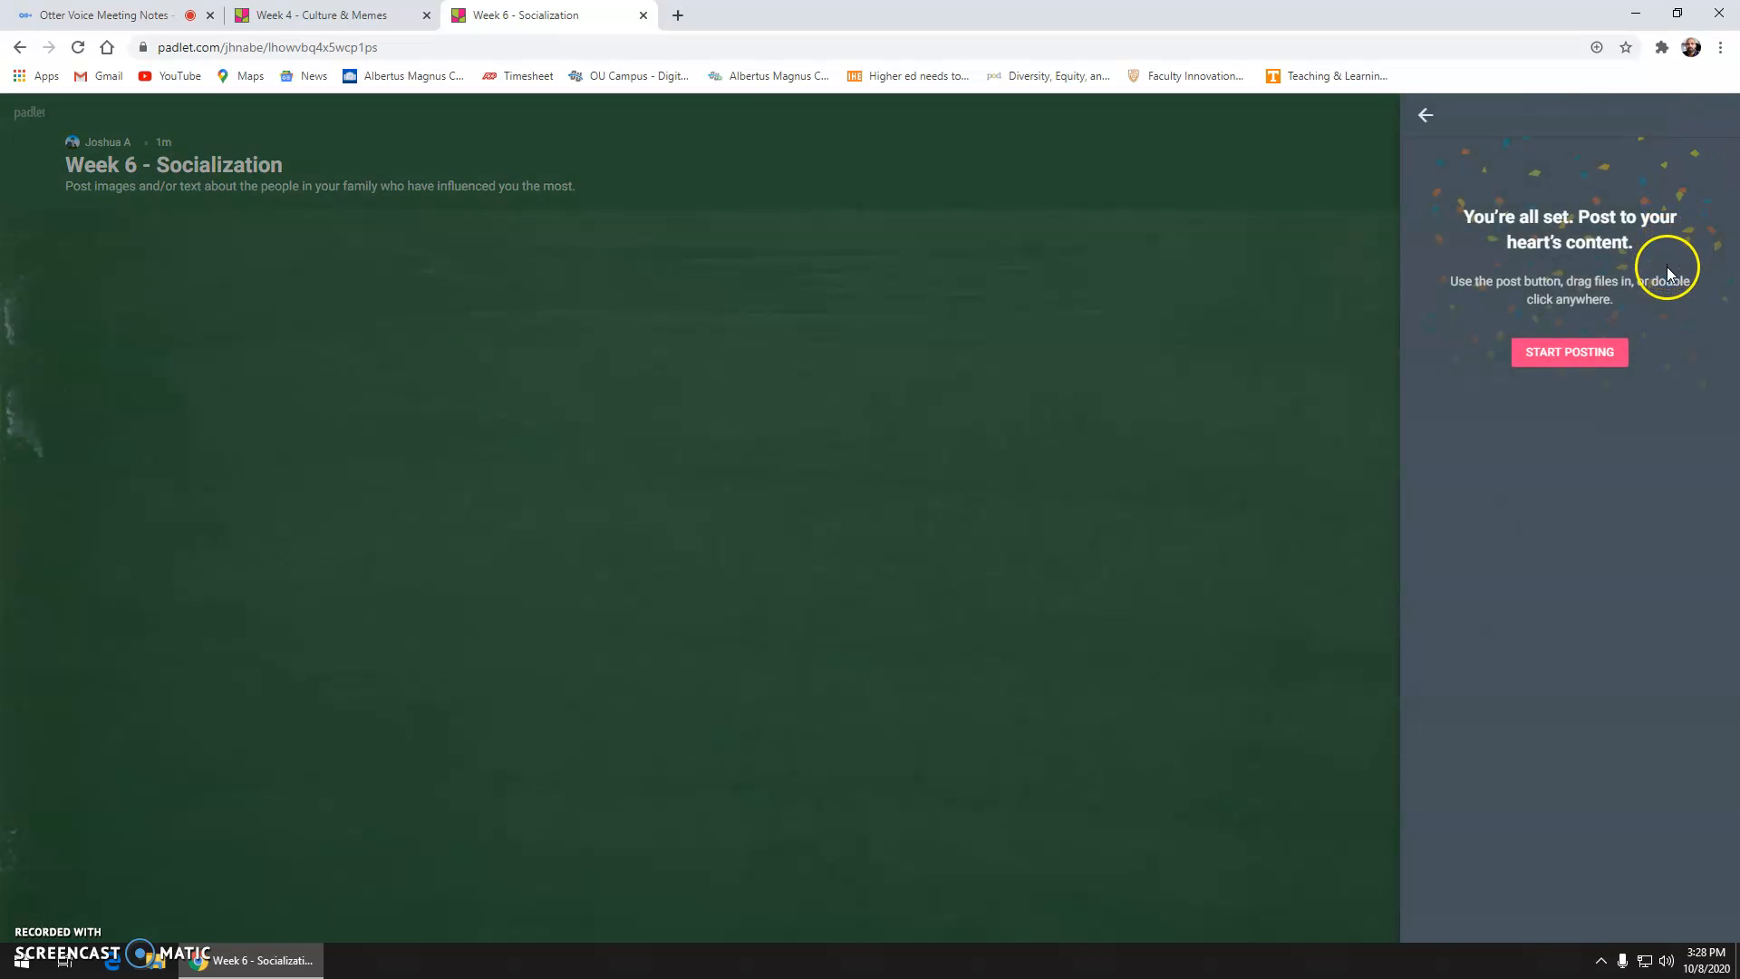
{"action": "left_click", "coordinate": [1609, 359]}
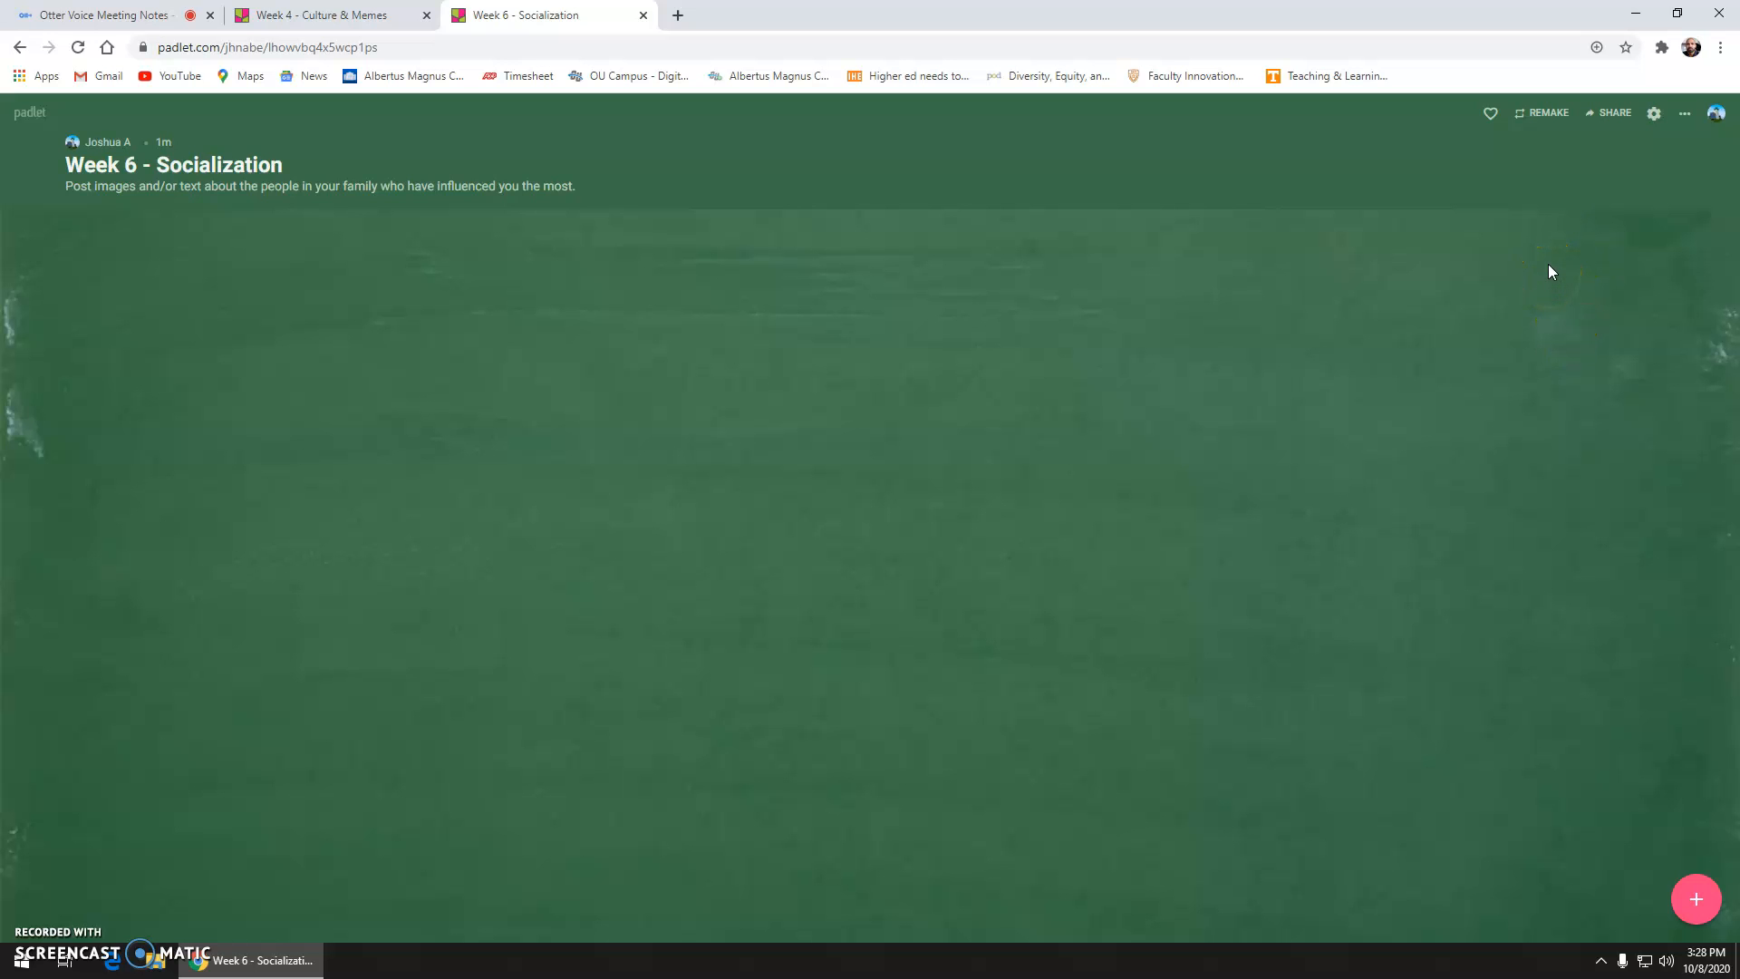
Step: Copy the board's share link to the clipboard and close the Share panel
{"action": "left_click", "coordinate": [1611, 133]}
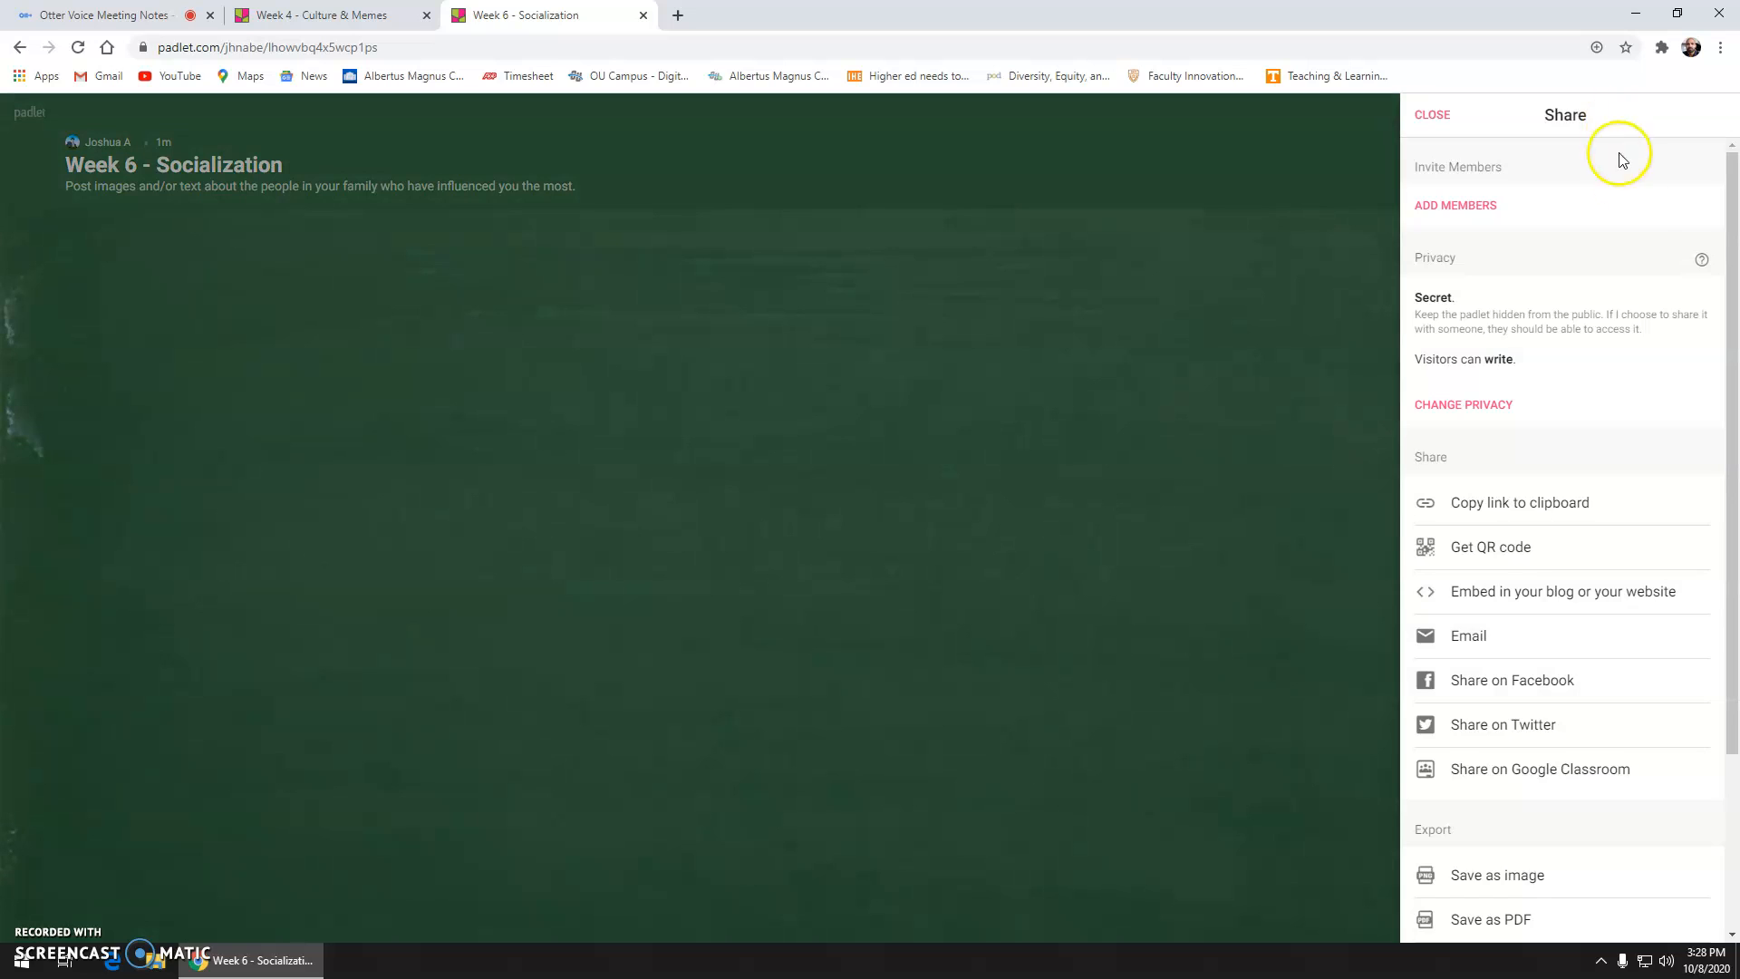
{"action": "left_click", "coordinate": [1571, 505]}
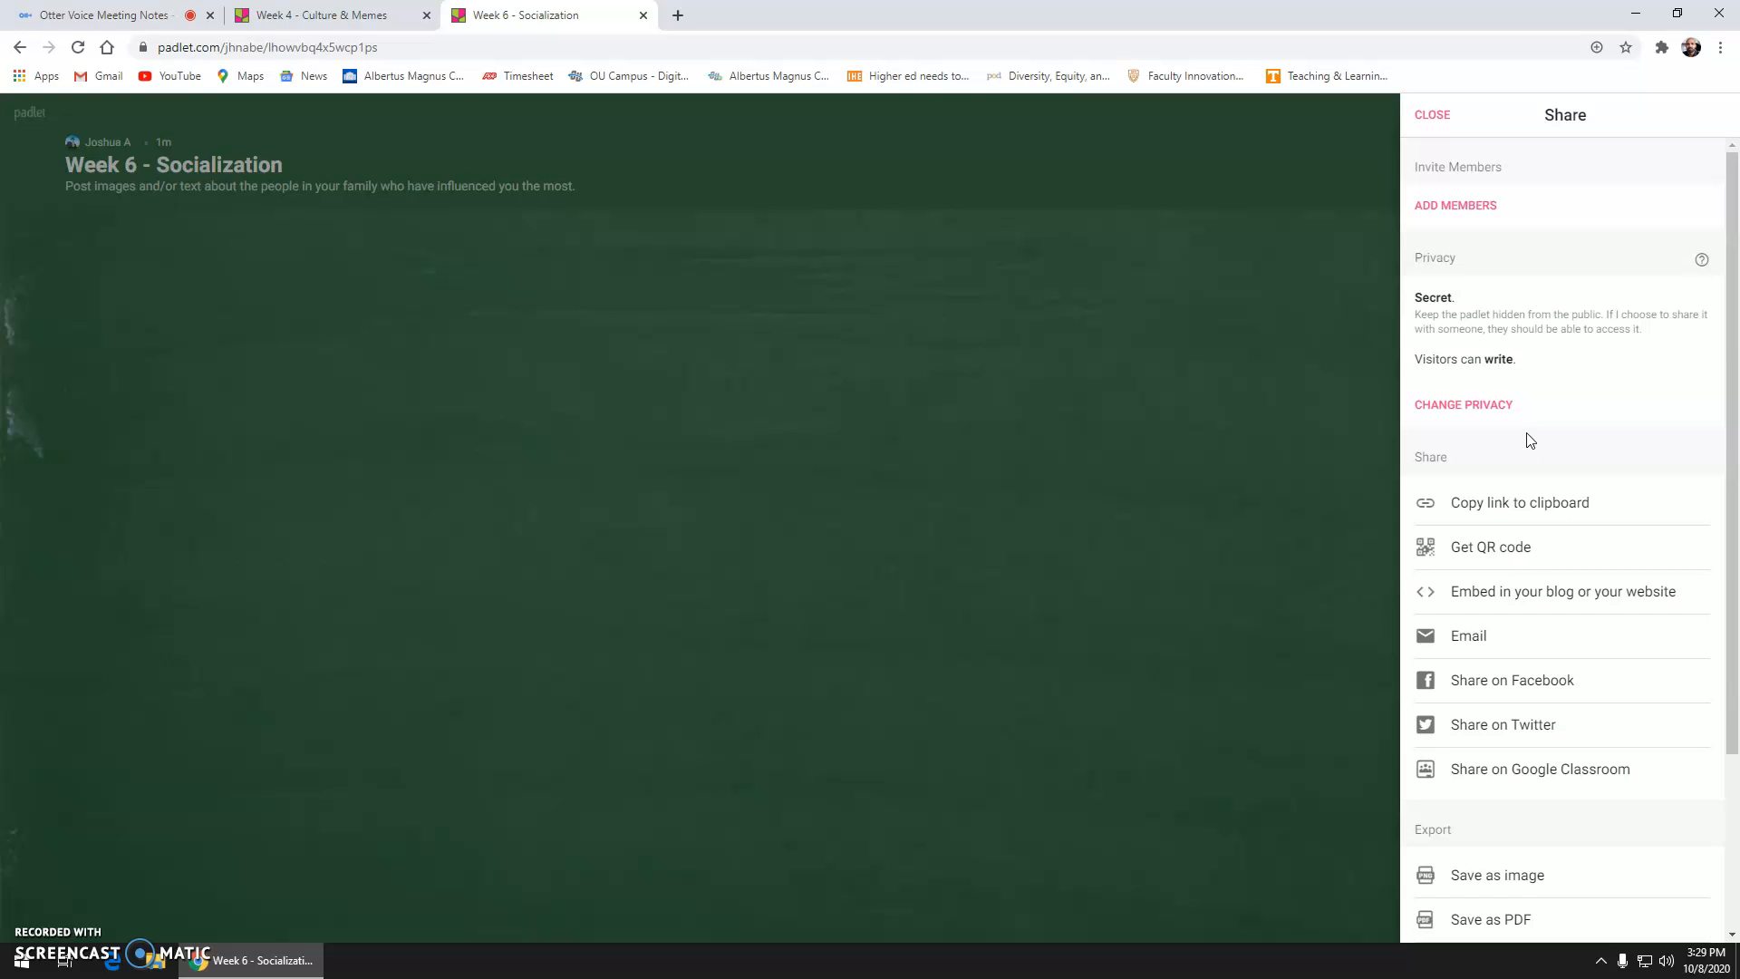
{"action": "left_click", "coordinate": [1441, 117]}
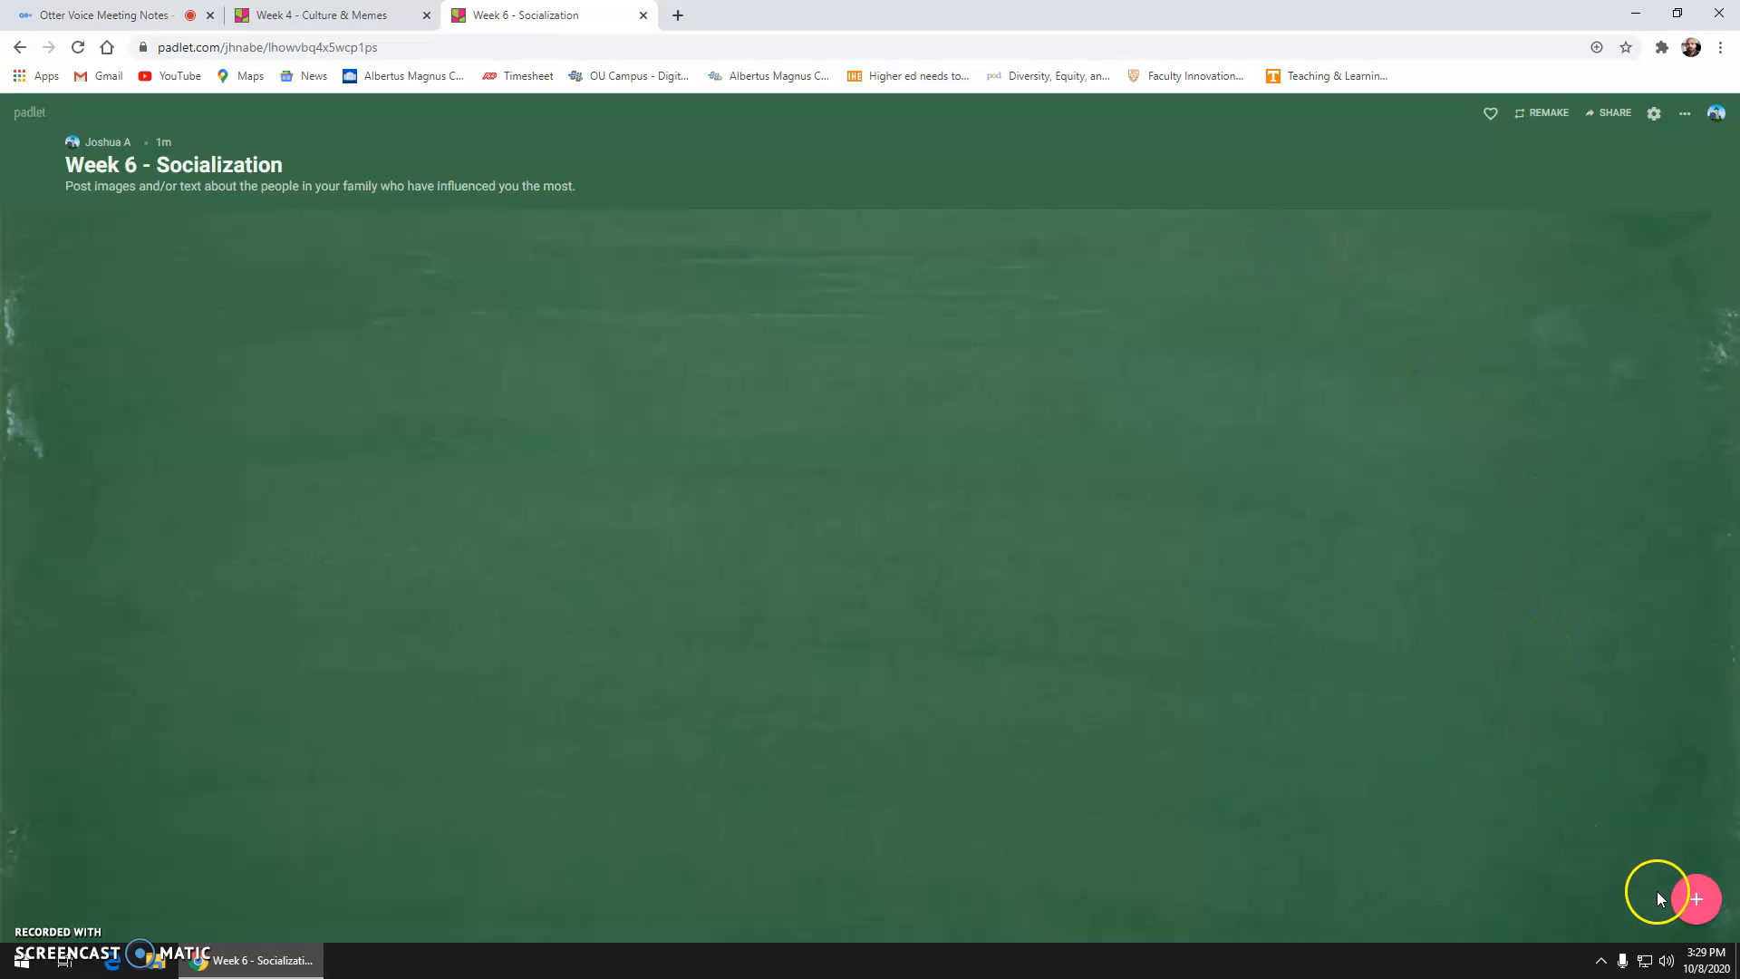
Step: Create a post titled 'My mom' with the body text 'My response'
{"action": "left_click", "coordinate": [1692, 899]}
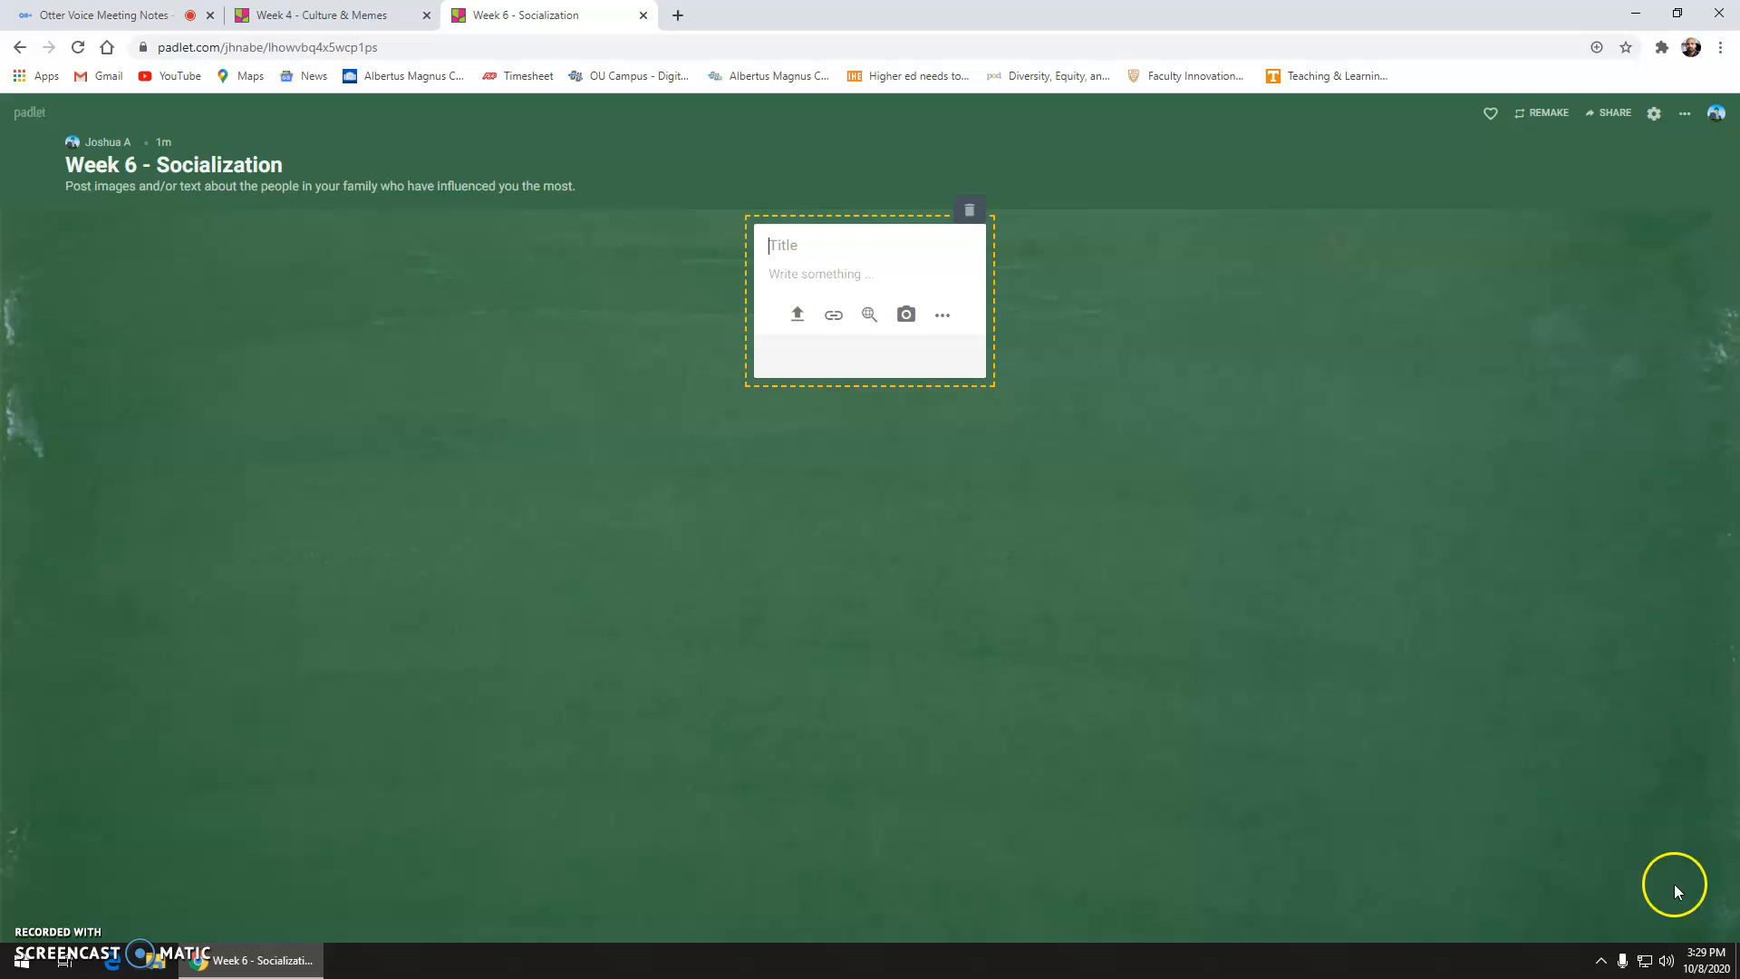
{"action": "type", "text": "My mom"}
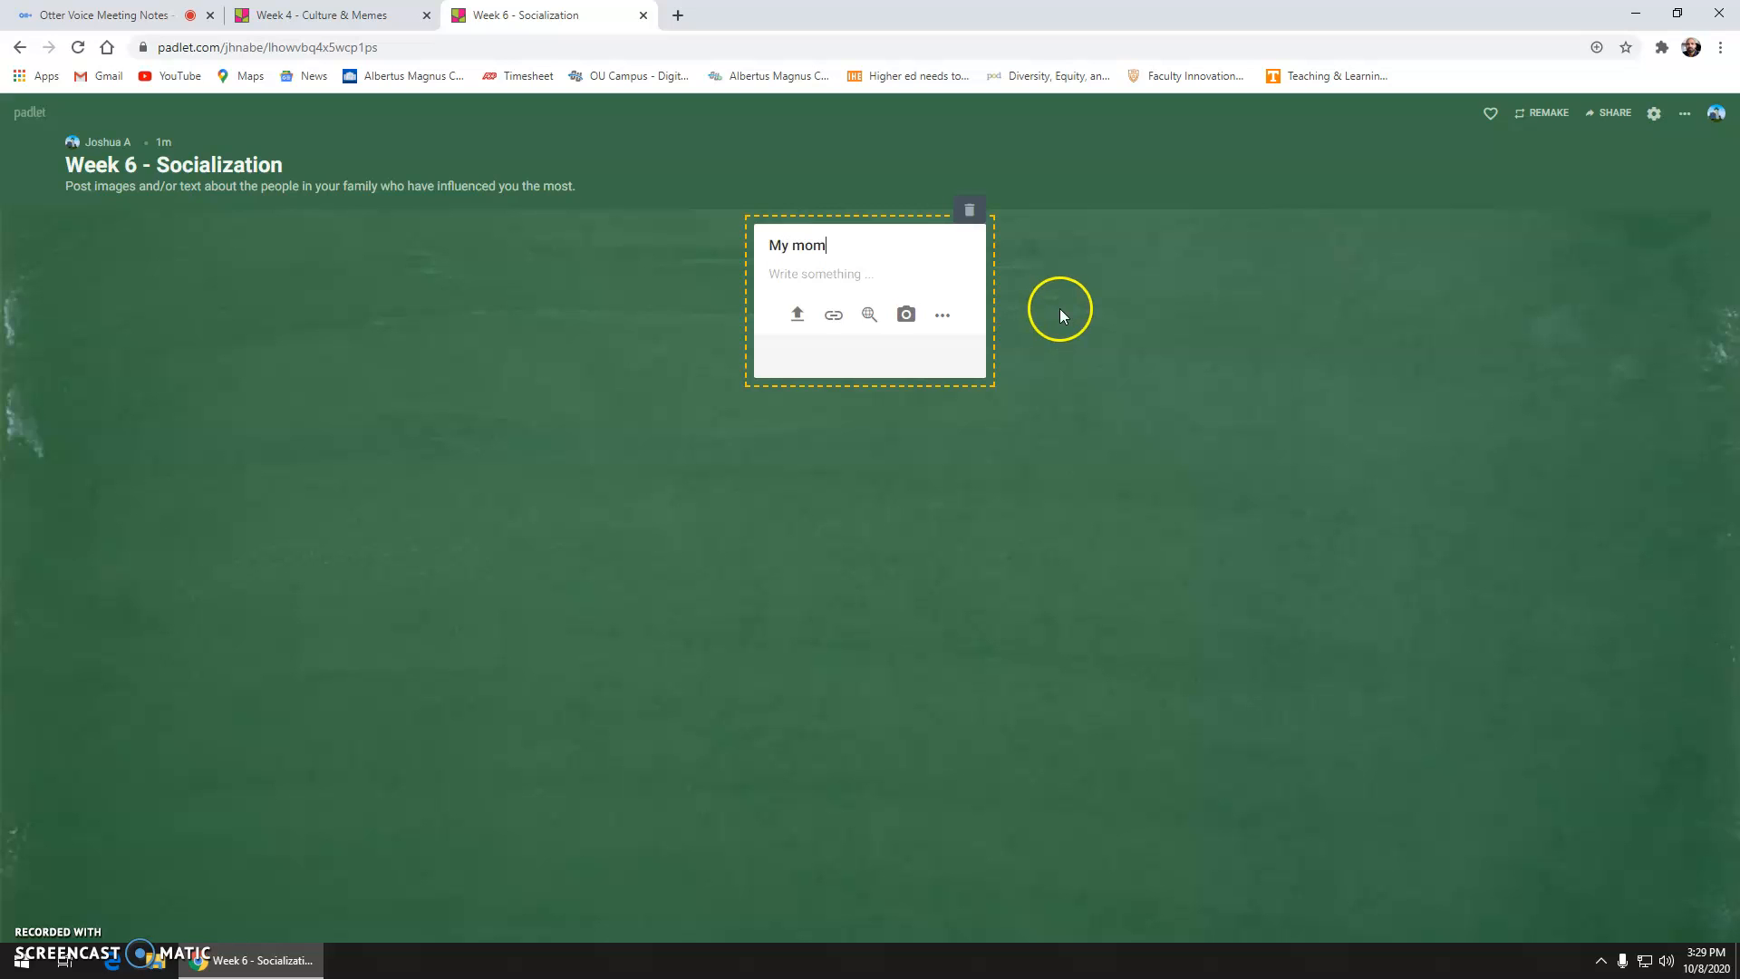
{"action": "left_click", "coordinate": [911, 280]}
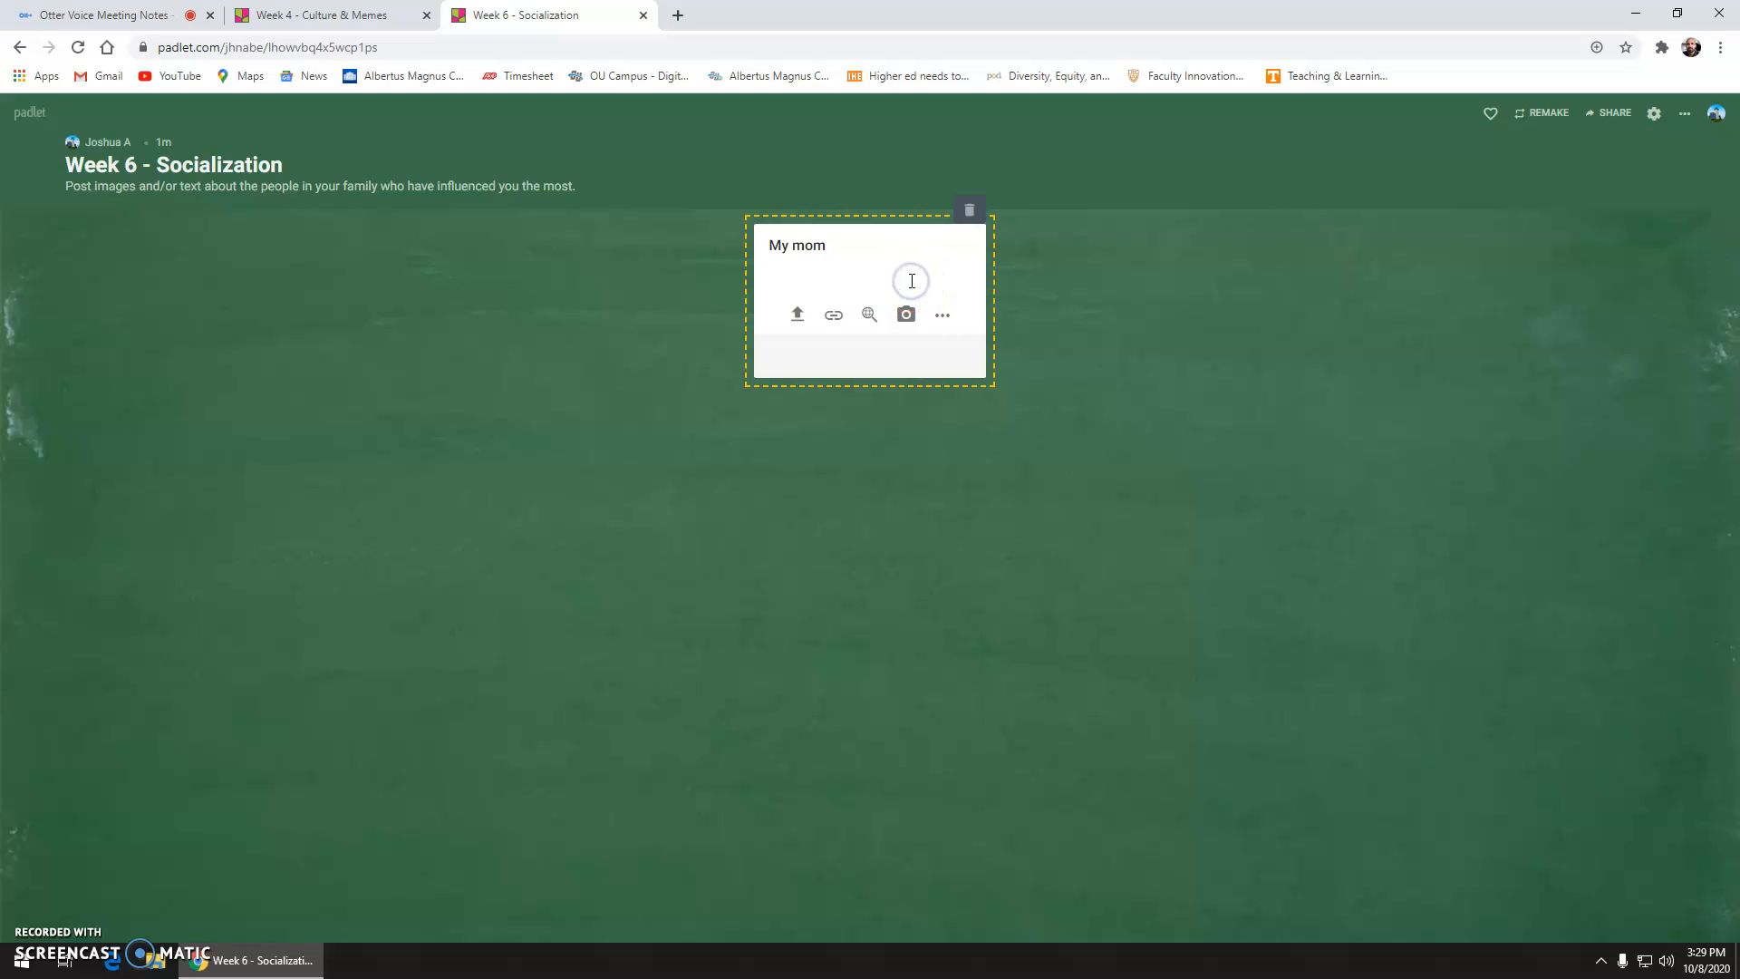
{"action": "type", "text": "My response"}
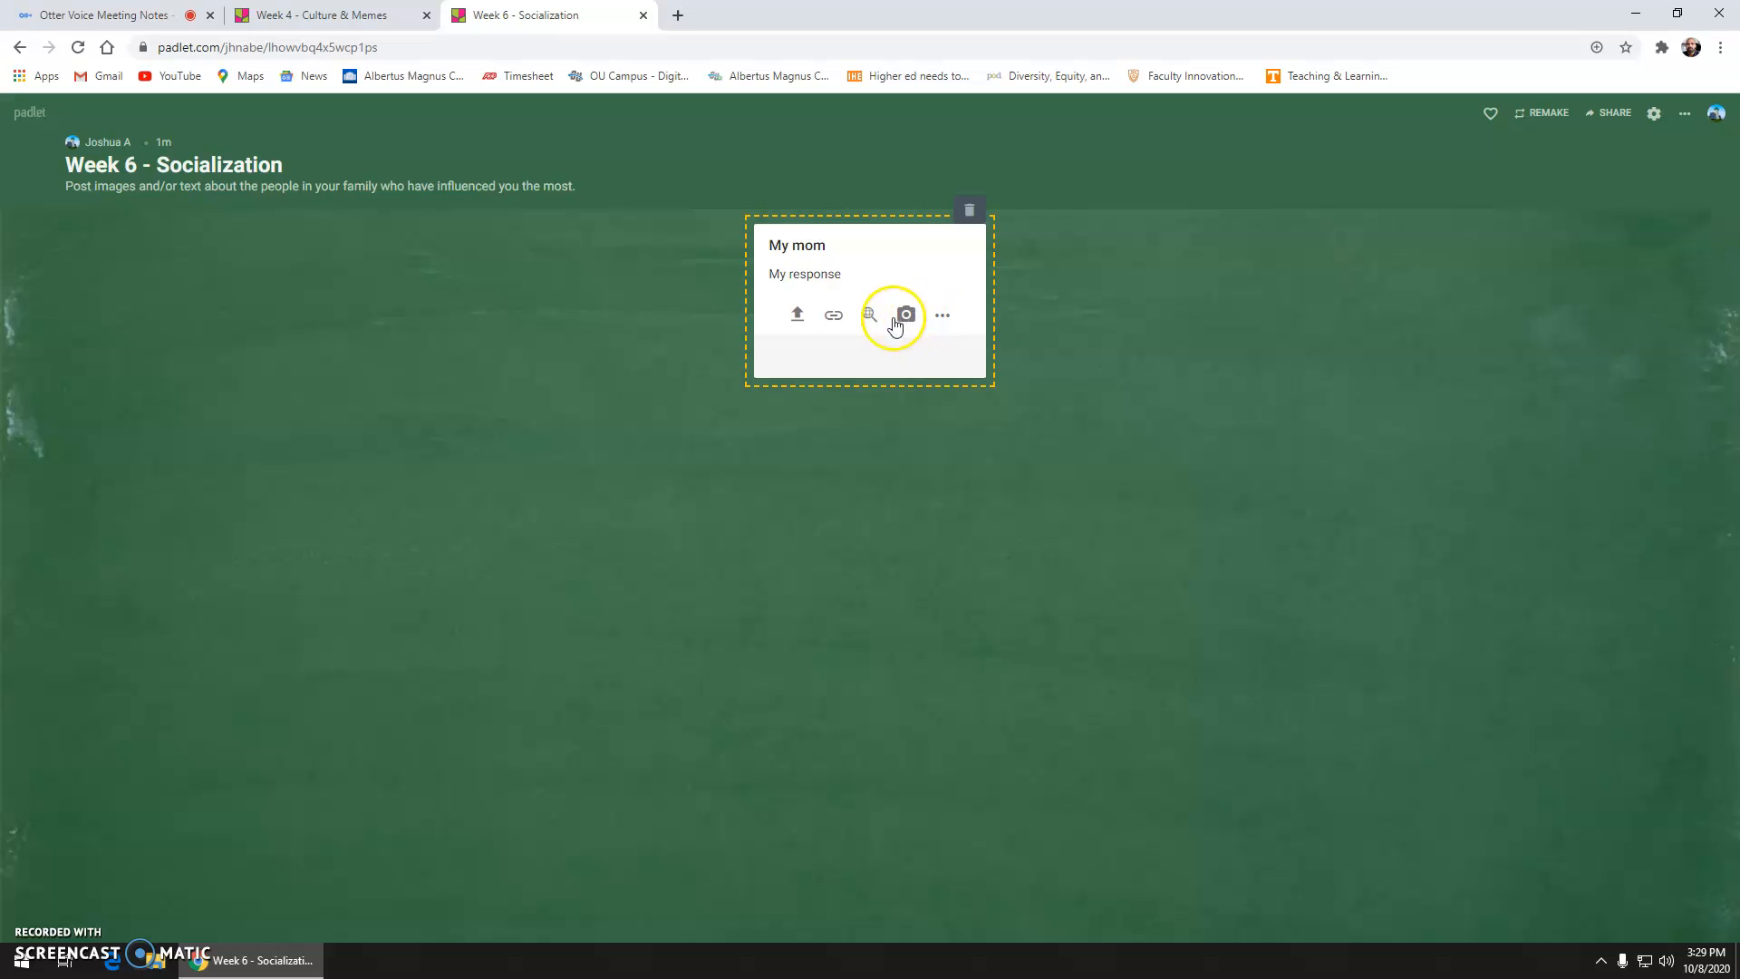
Step: Allow camera access, snap a webcam photo and save it to the post
{"action": "left_click", "coordinate": [906, 315]}
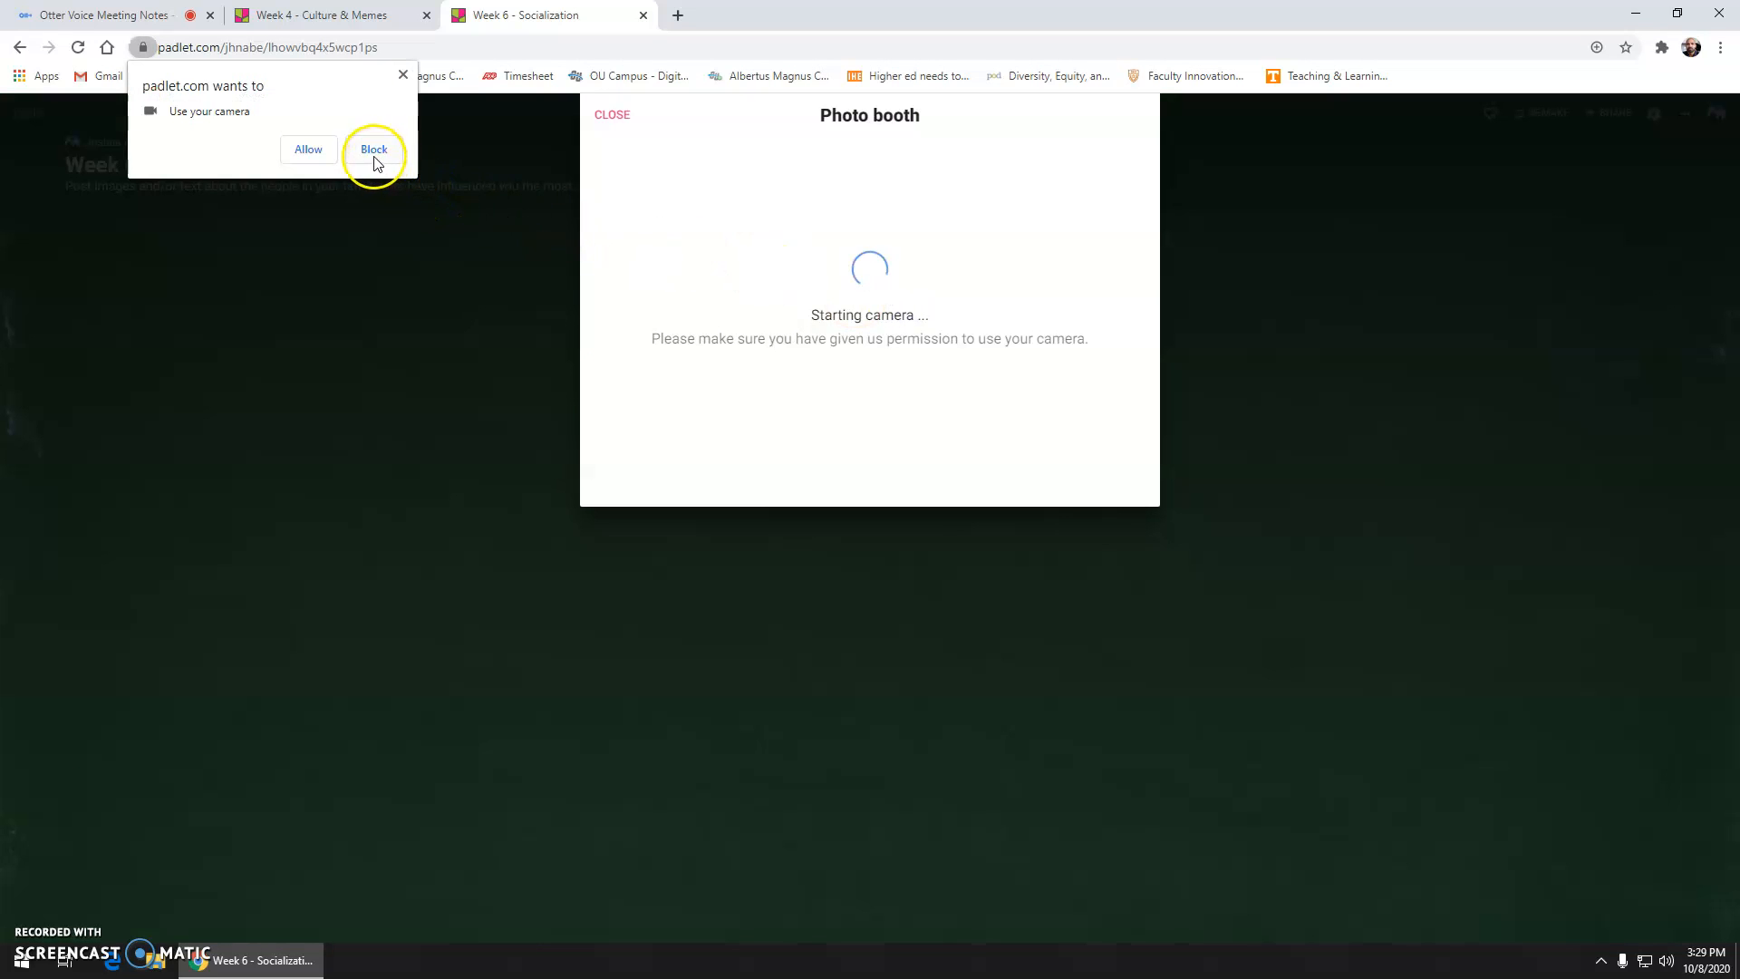
{"action": "left_click", "coordinate": [308, 149]}
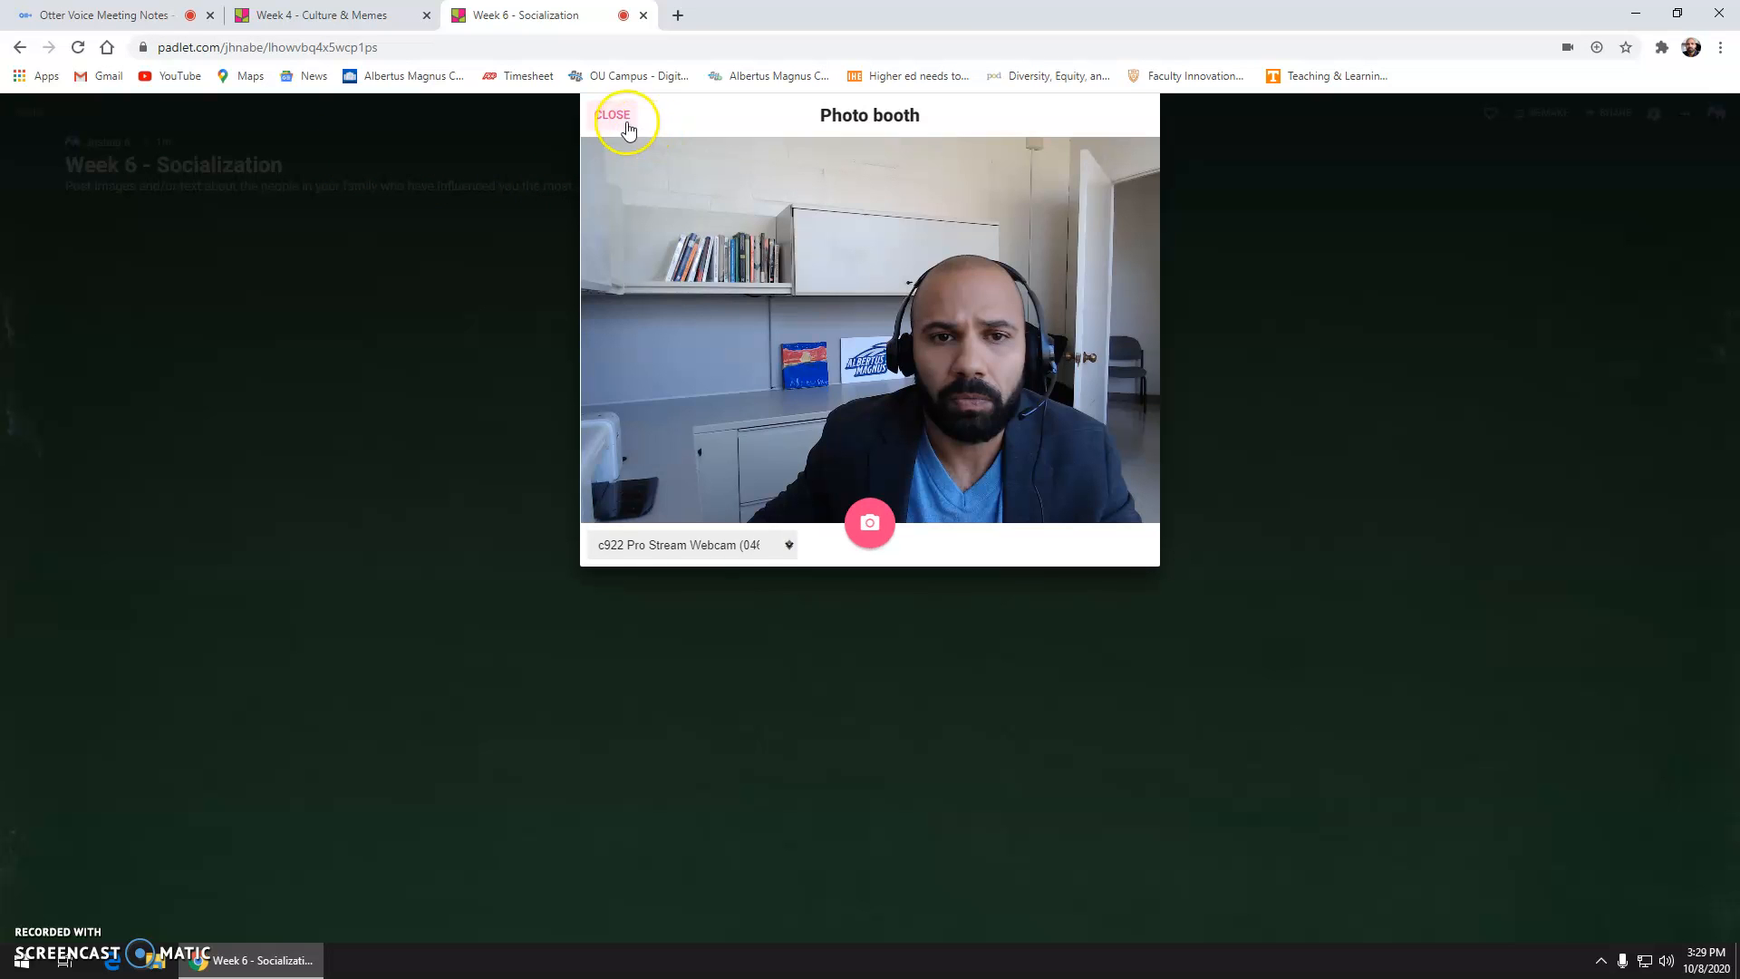
{"action": "left_click", "coordinate": [869, 526]}
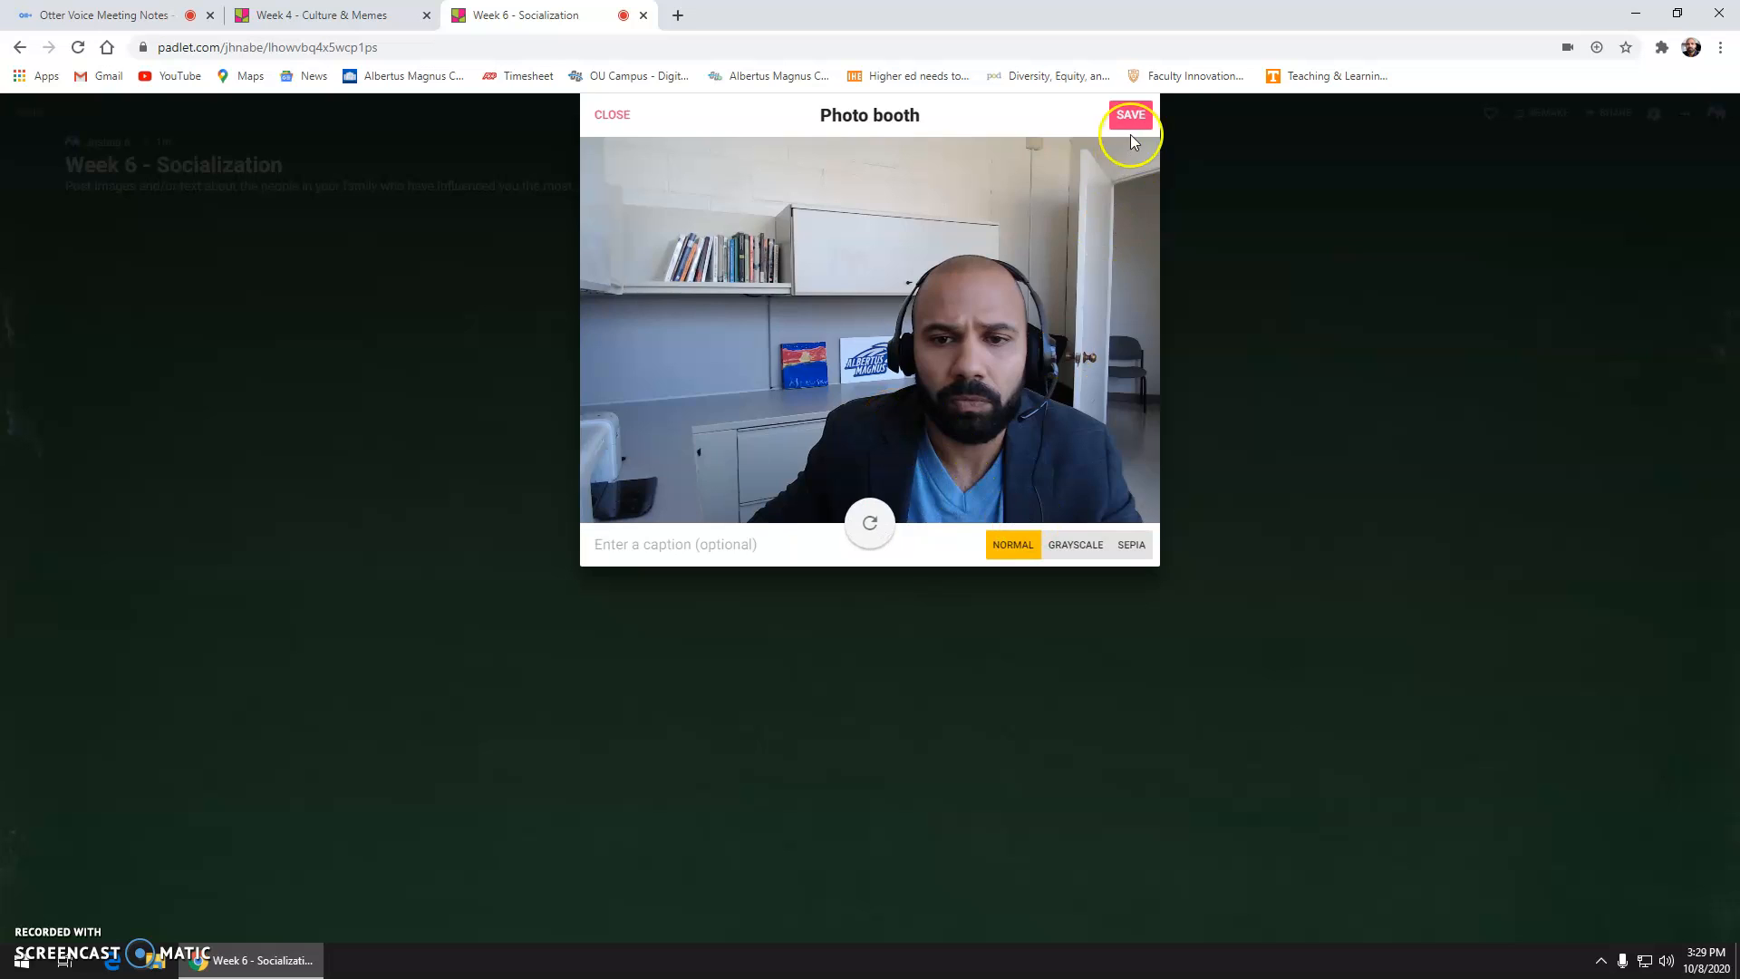
{"action": "left_click", "coordinate": [1129, 118]}
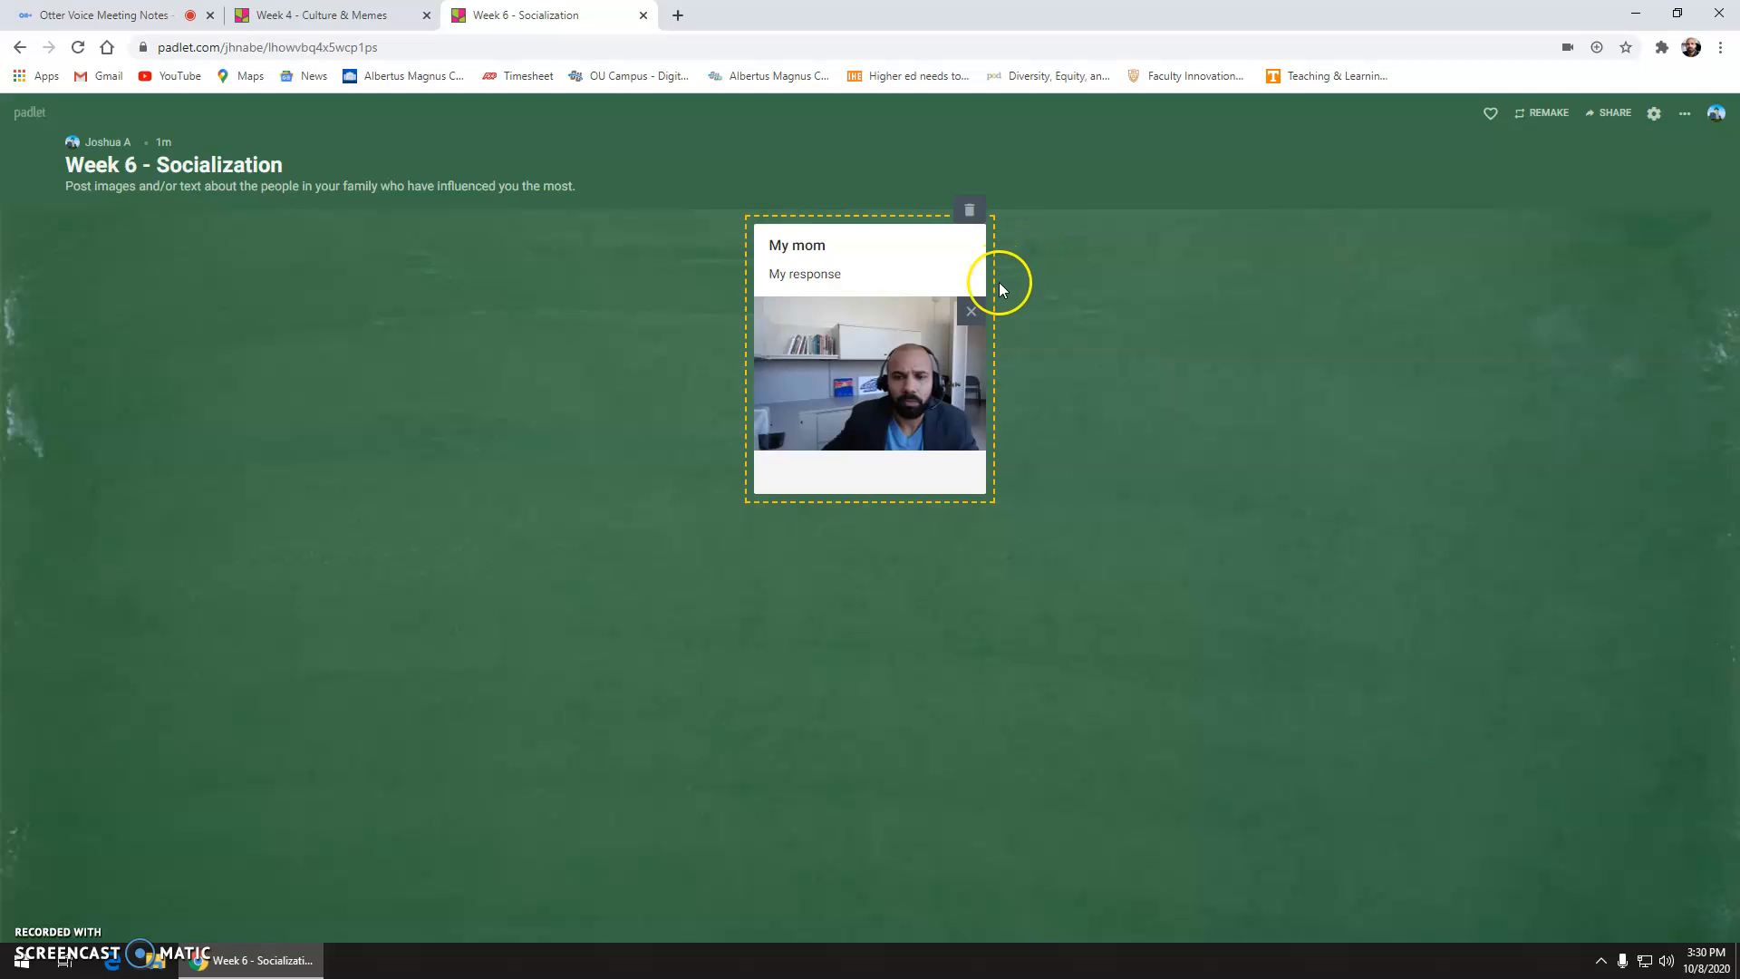
{"action": "left_click", "coordinate": [343, 22]}
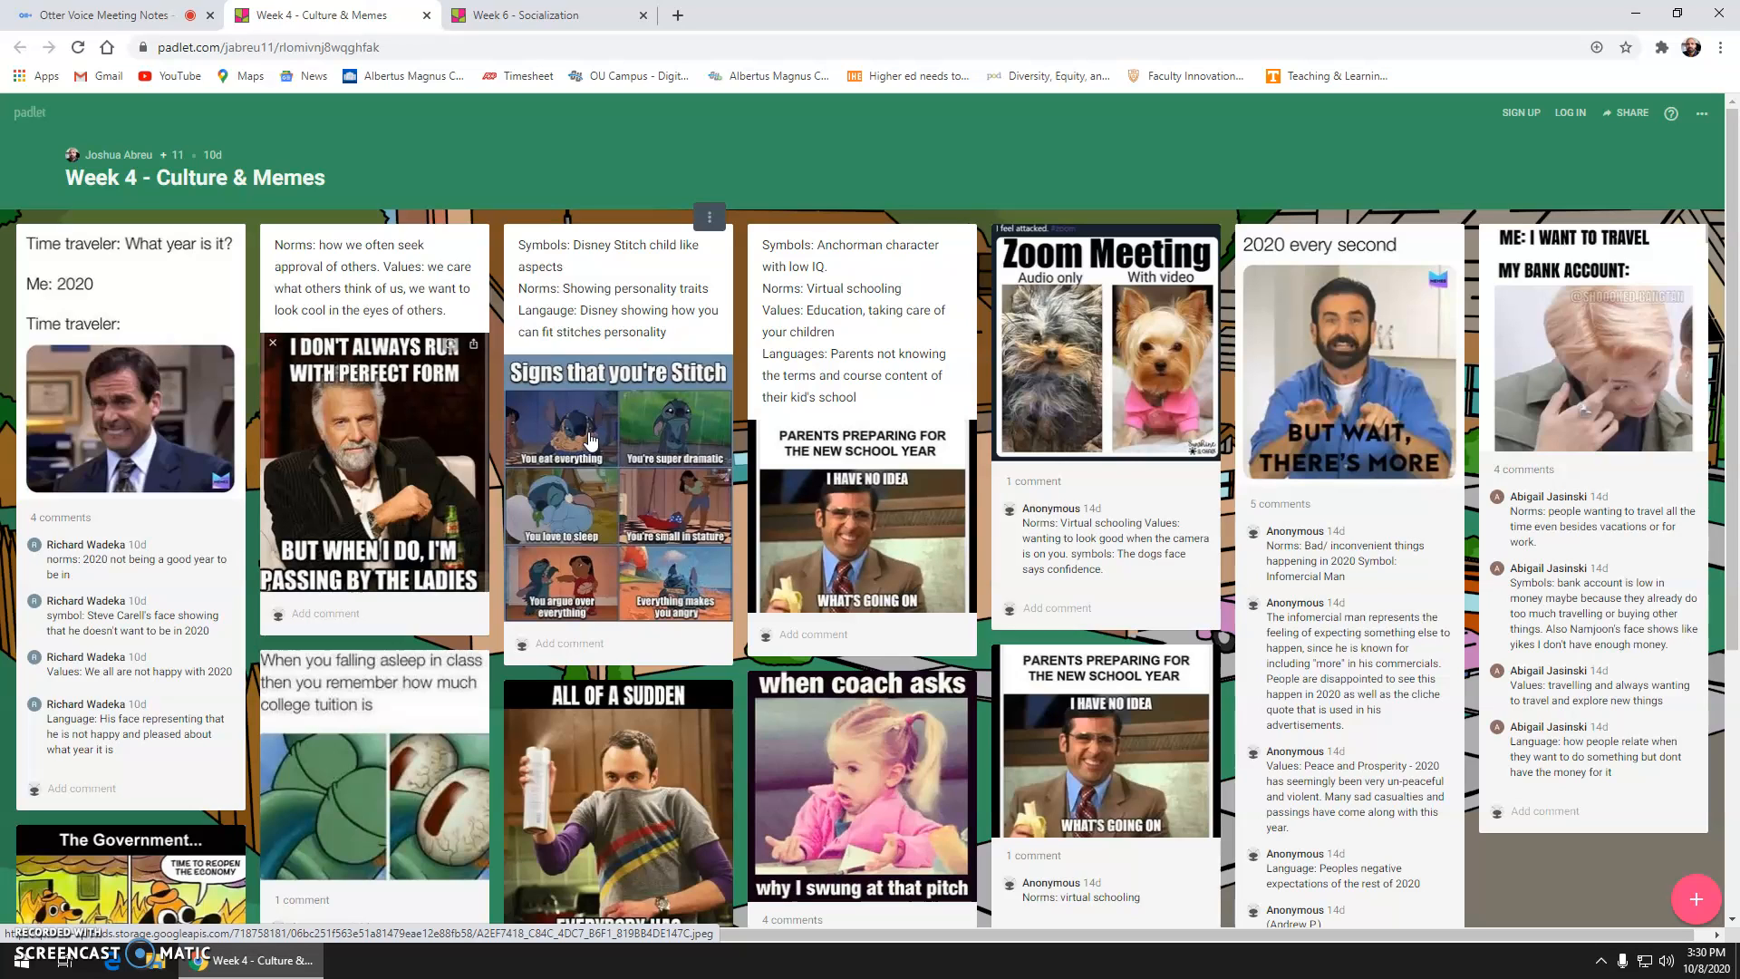
{"action": "left_click", "coordinate": [573, 408]}
{"action": "left_click", "coordinate": [723, 379]}
{"action": "scroll", "coordinate": [723, 379], "scroll_direction": "down", "scroll_amount": 1}
{"action": "scroll", "coordinate": [724, 379], "scroll_direction": "down", "scroll_amount": 3}
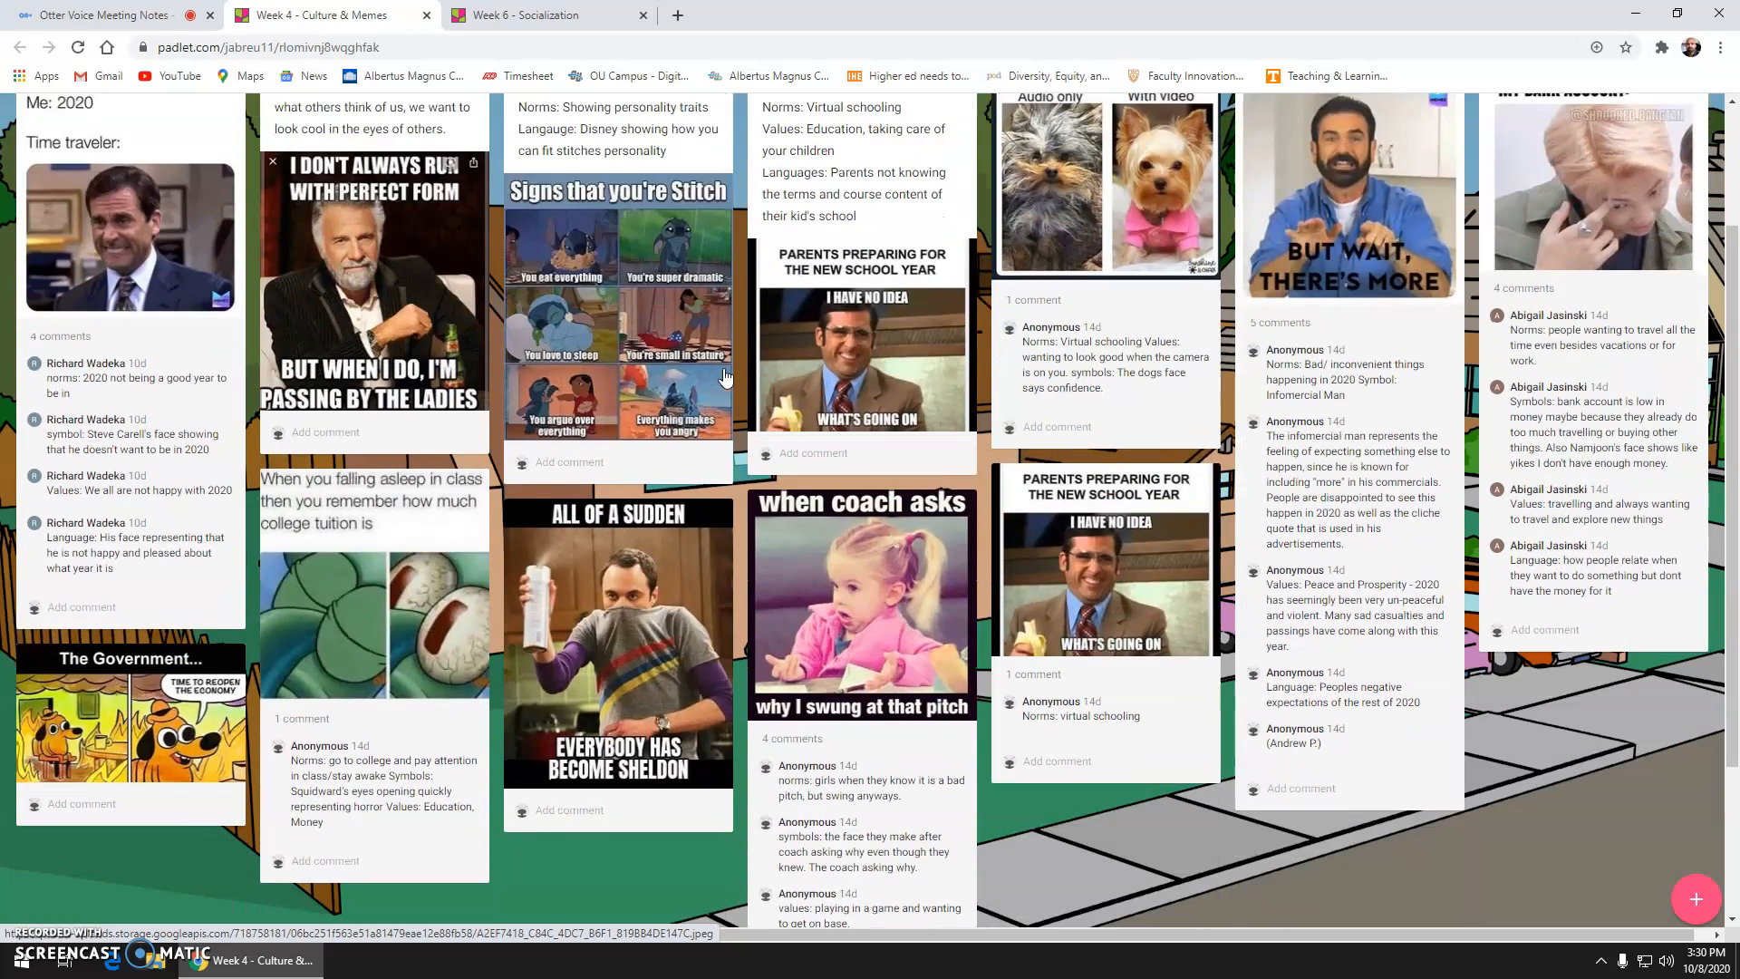
{"action": "scroll", "coordinate": [725, 369], "scroll_direction": "up", "scroll_amount": 2}
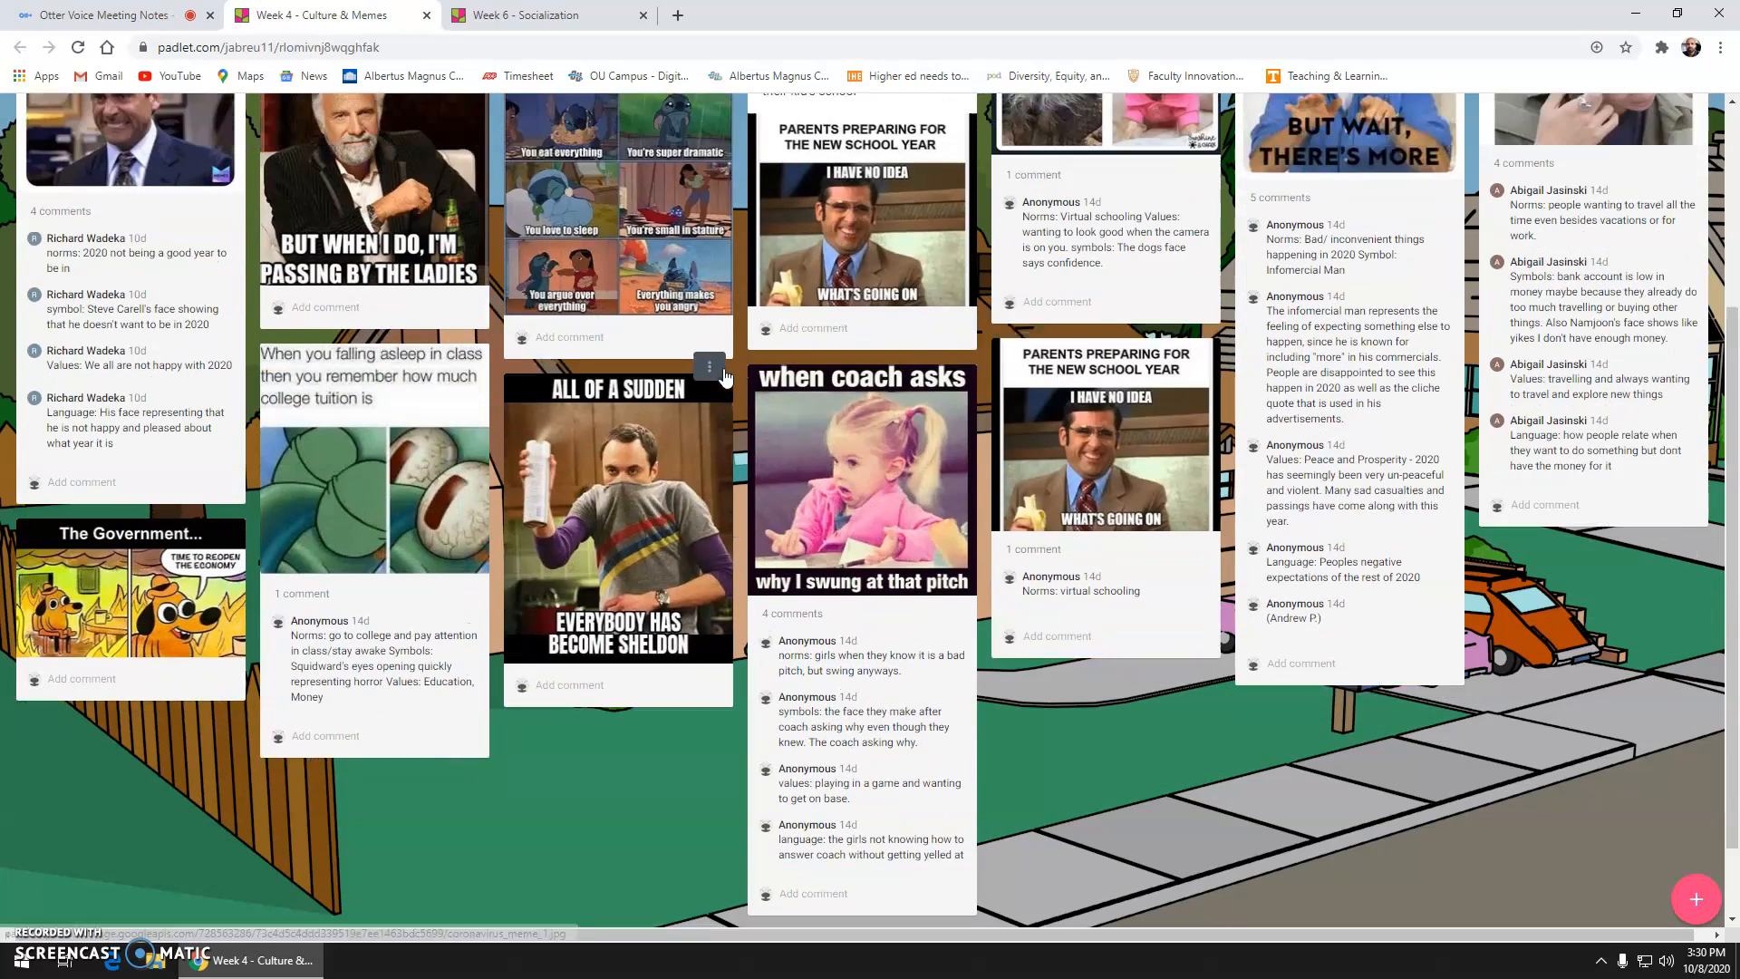
{"action": "scroll", "coordinate": [733, 377], "scroll_direction": "up", "scroll_amount": 1}
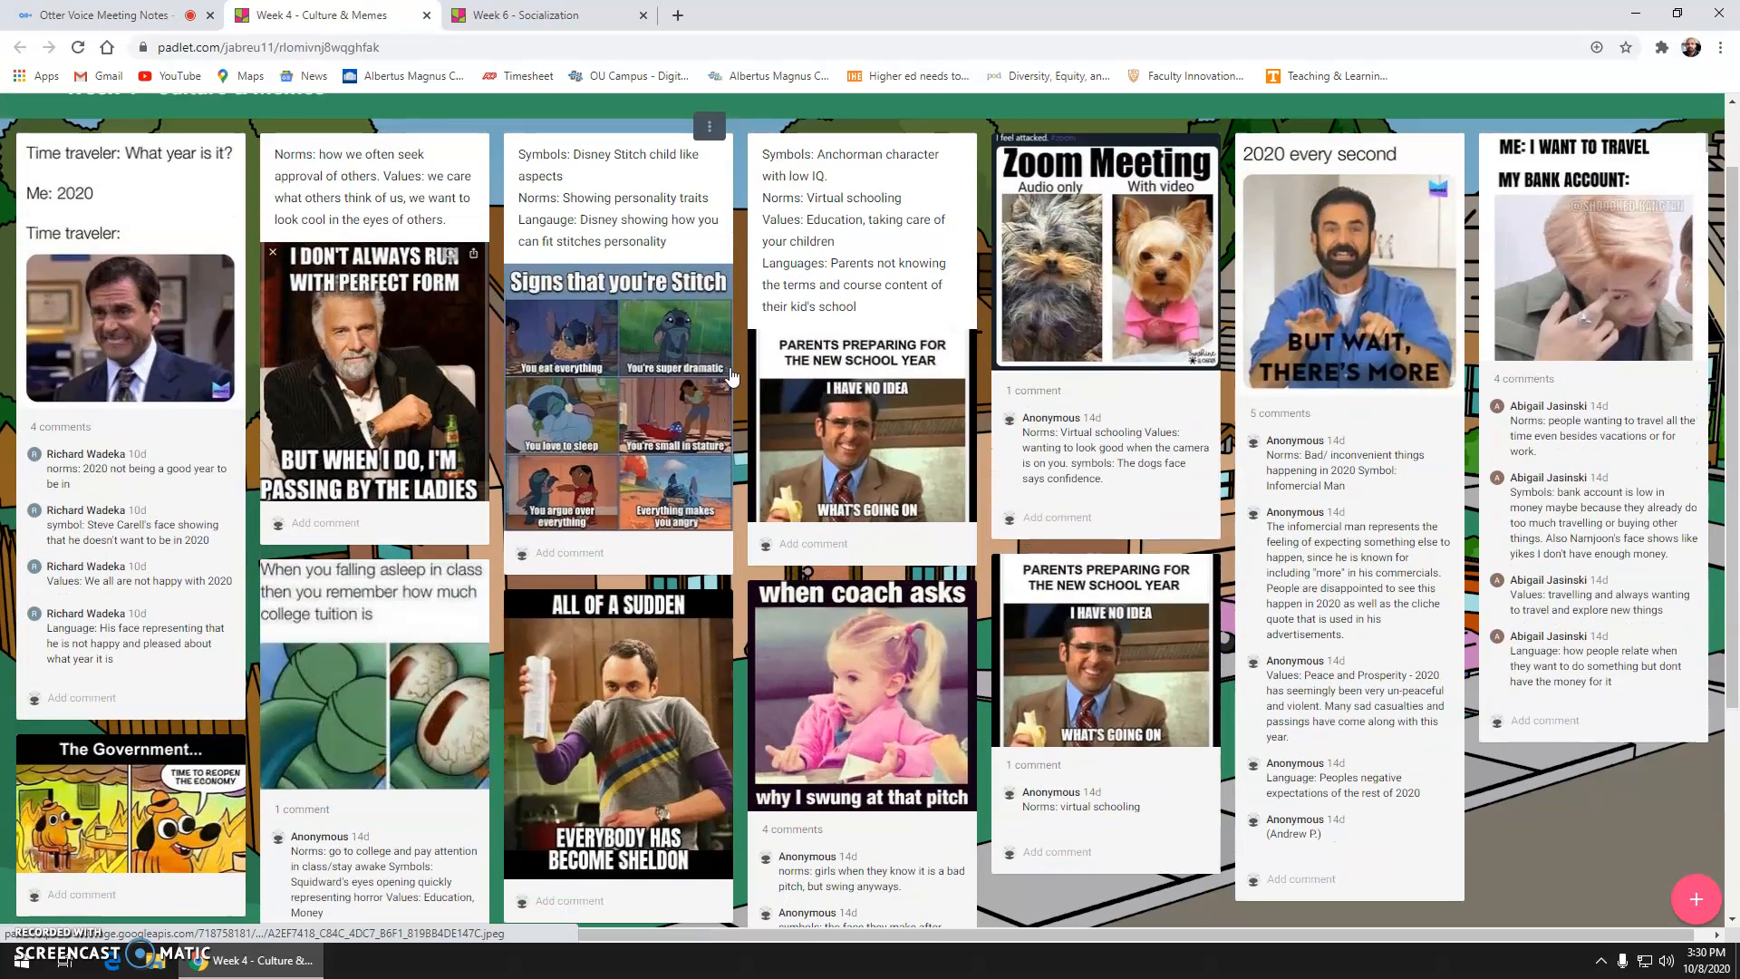
{"action": "scroll", "coordinate": [733, 378], "scroll_direction": "up", "scroll_amount": 1}
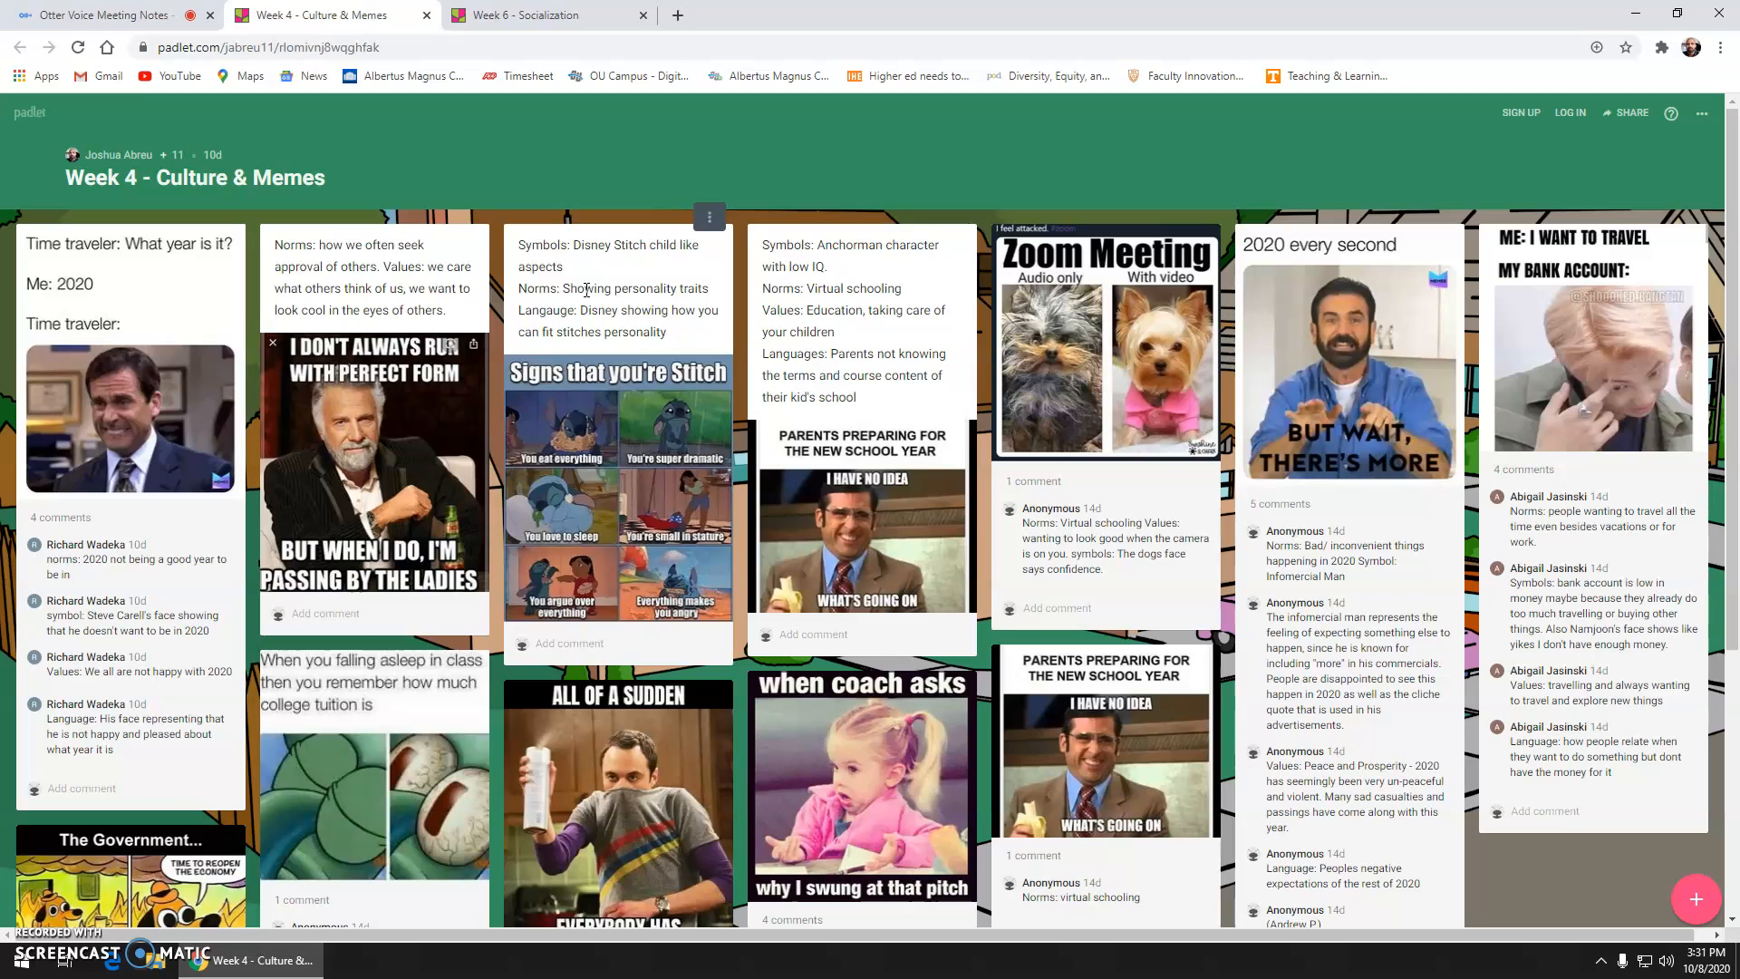
{"action": "left_click", "coordinate": [559, 19]}
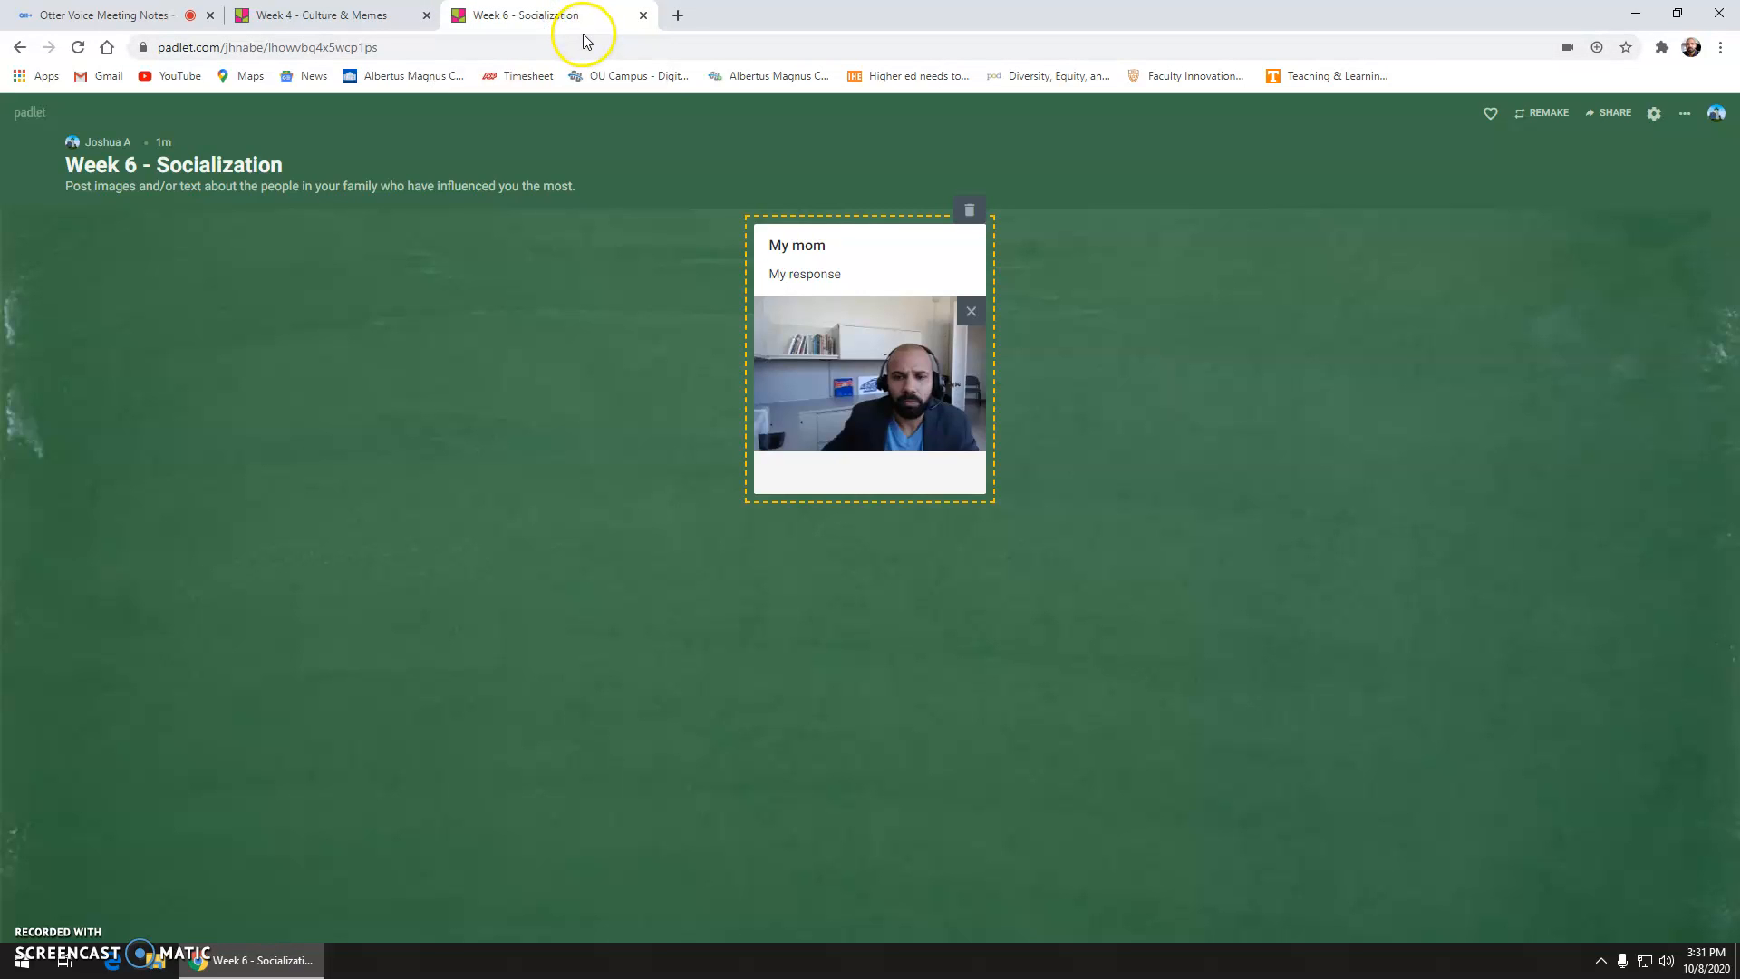